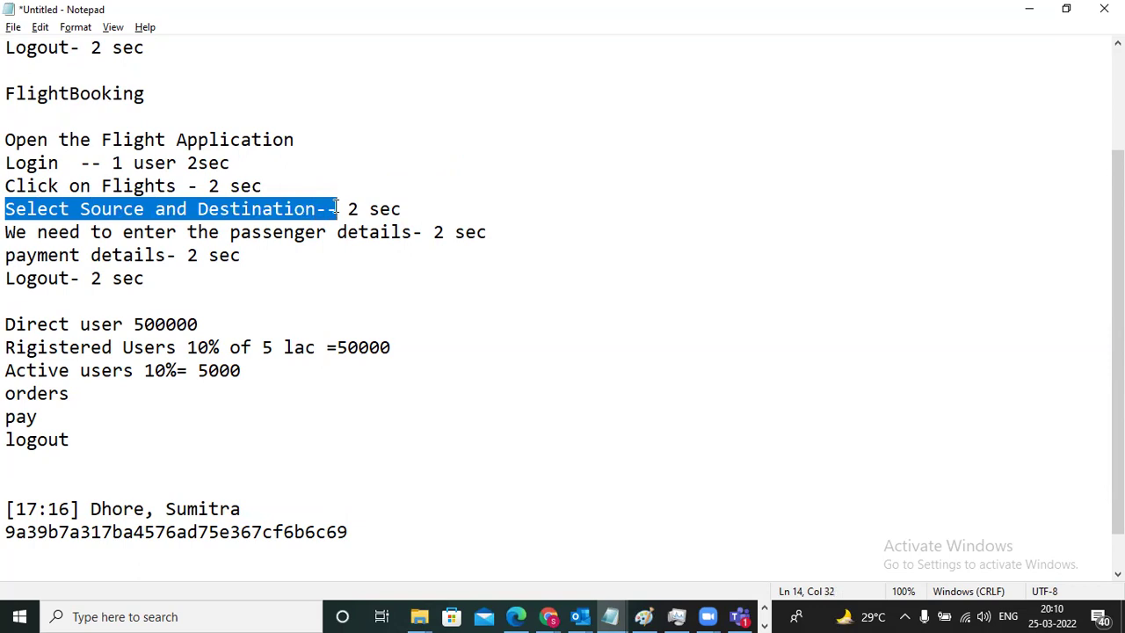
# Step: Highlight the passenger details text and the full list of flight-booking steps, from opening the Flight Application to Logout, in the notes
pyautogui.click(125, 232)
pyautogui.moveTo(125, 232); pyautogui.dragTo(332, 232)
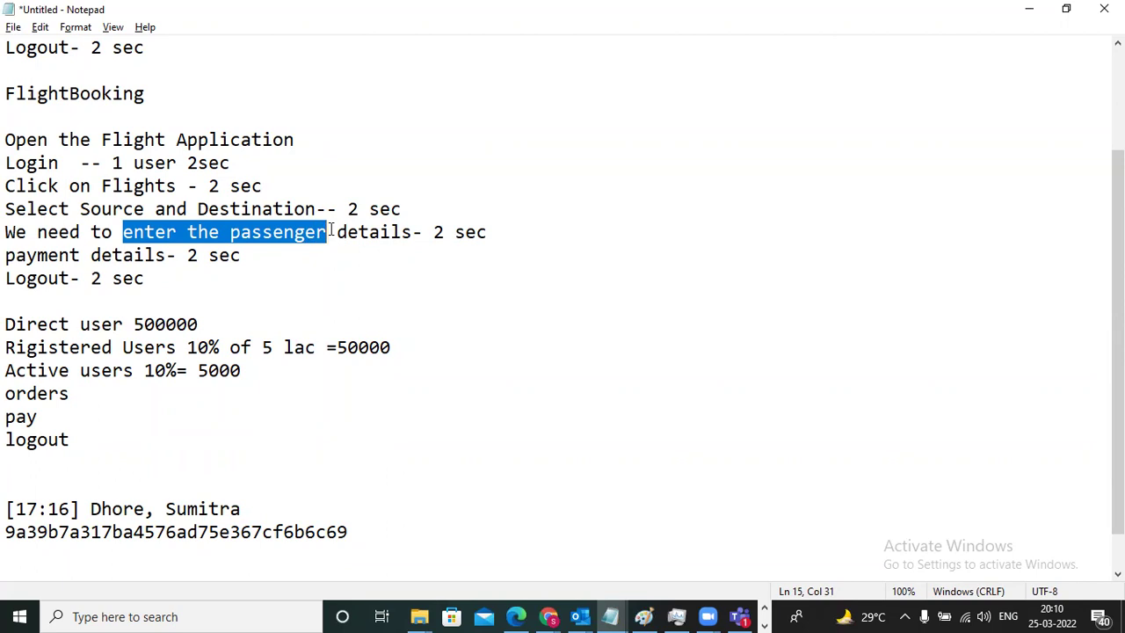
pyautogui.moveTo(6, 139); pyautogui.dragTo(234, 284)
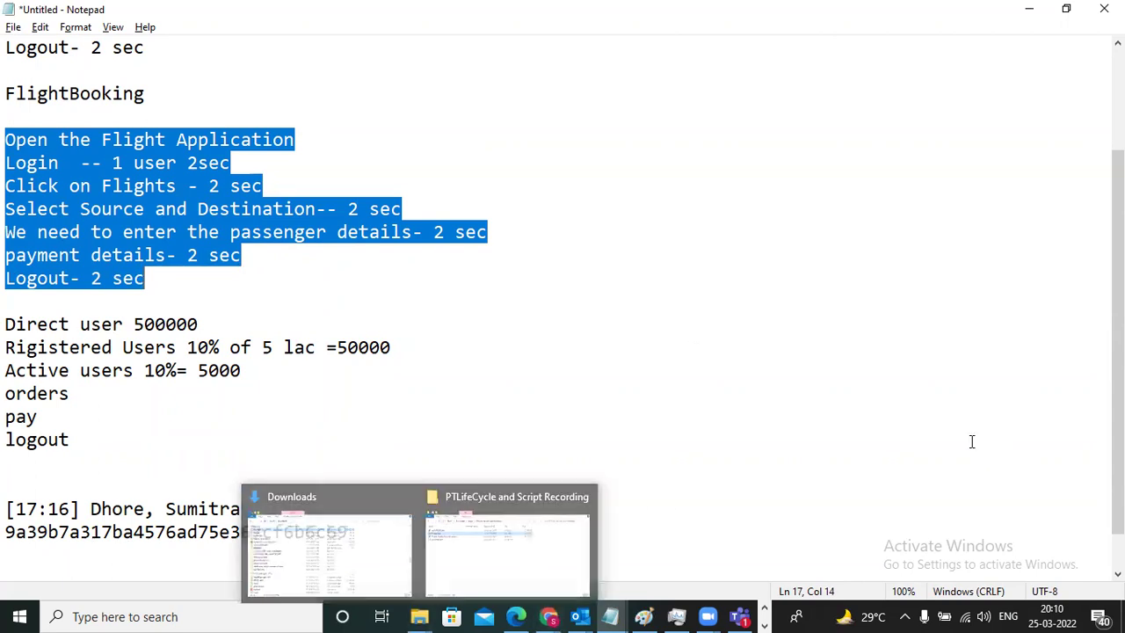
# Step: Minimize both Notepad windows and bring up the Downloads folder in a maximized File Explorer window
pyautogui.click(1028, 10)
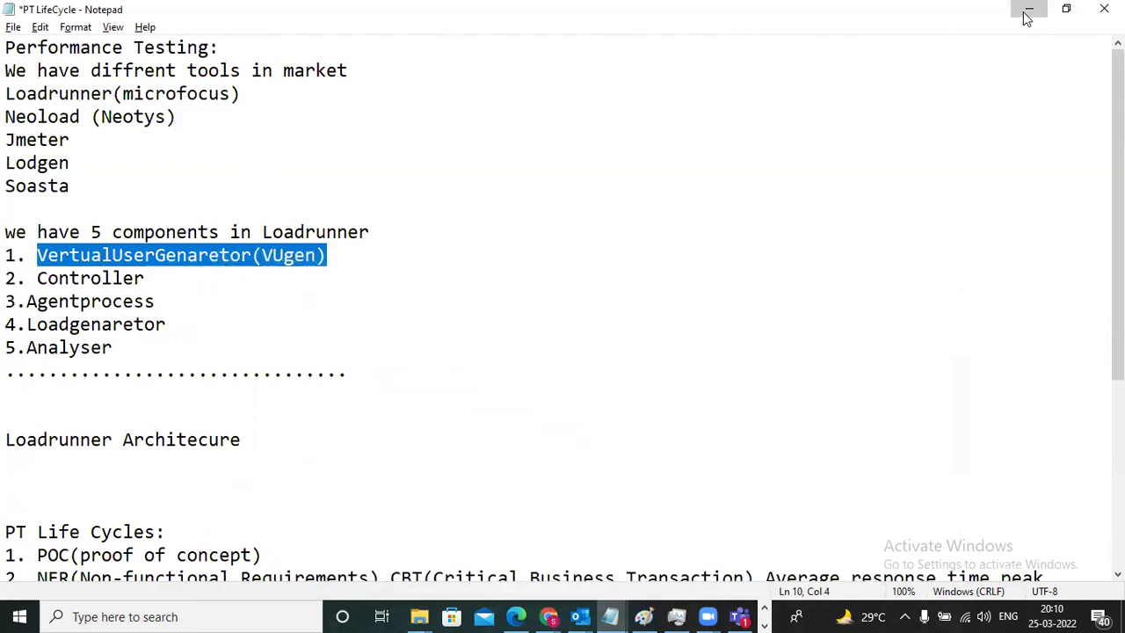
pyautogui.click(1026, 11)
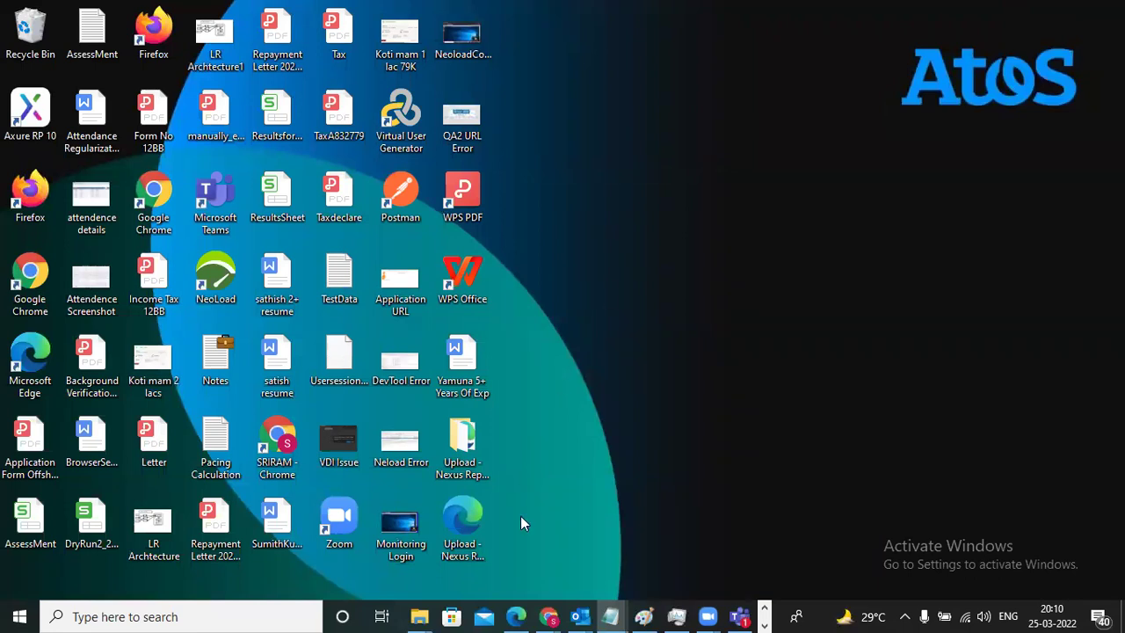
pyautogui.moveTo(418, 615)
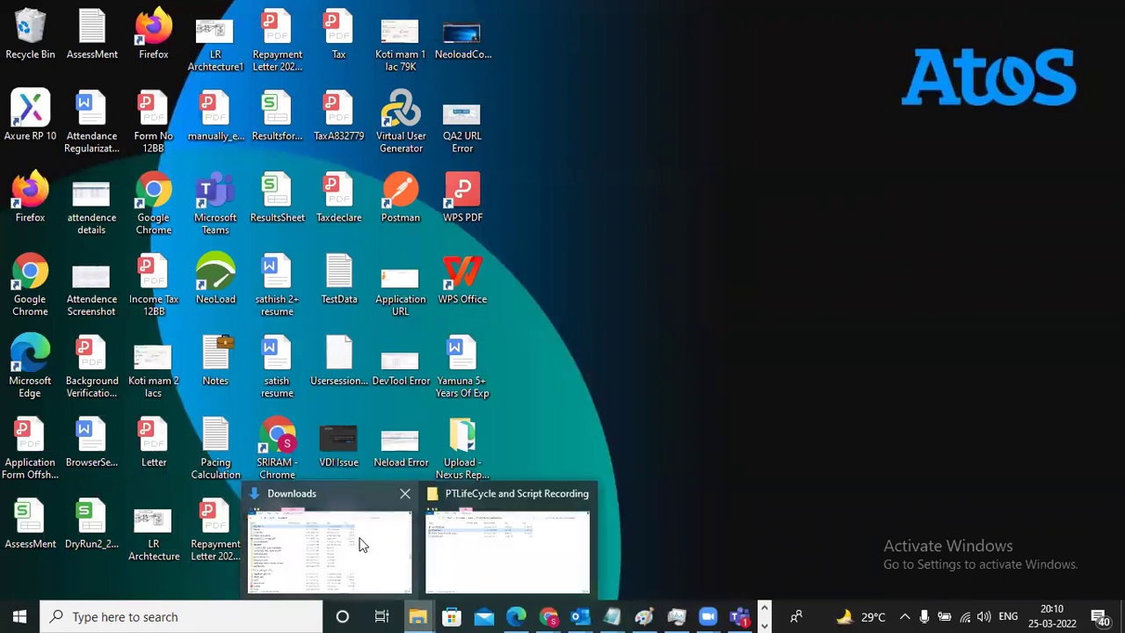
pyautogui.click(366, 546)
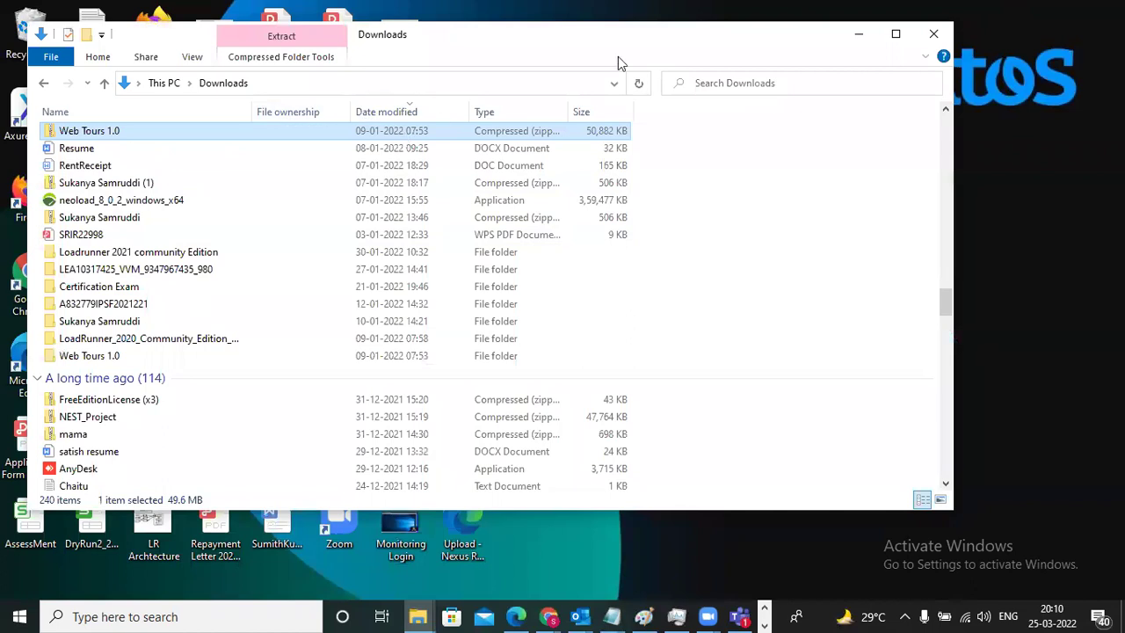
pyautogui.click(896, 34)
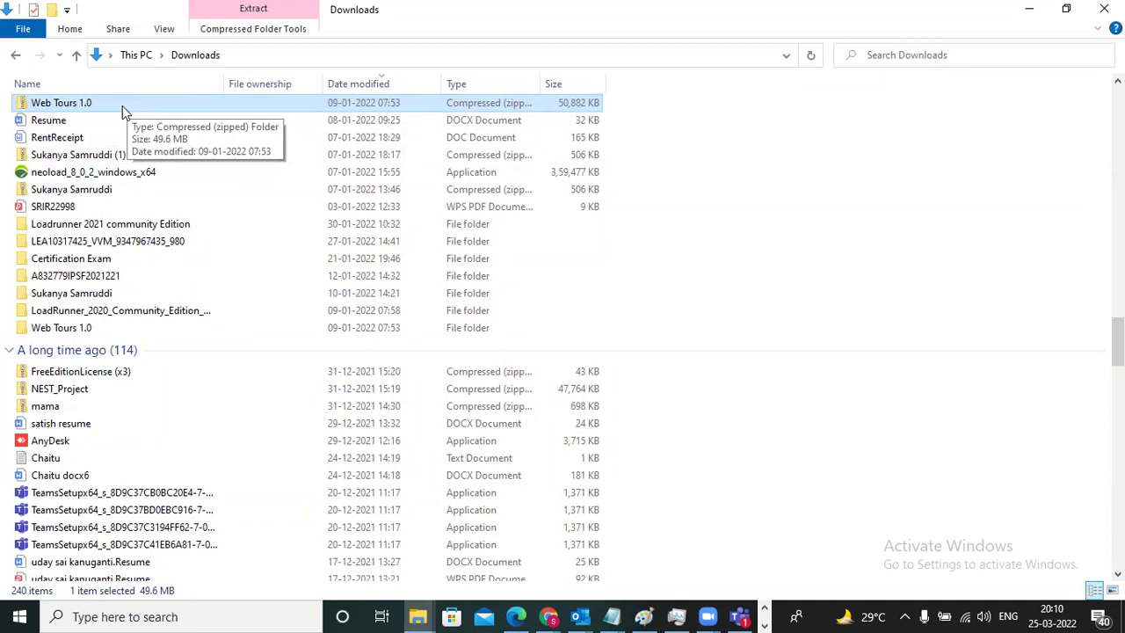
# Step: Find the unzipped Web Tours 1.0 folder in Downloads and open the Web Tours 1.0 subfolder inside it
pyautogui.click(105, 175)
pyautogui.press('e')
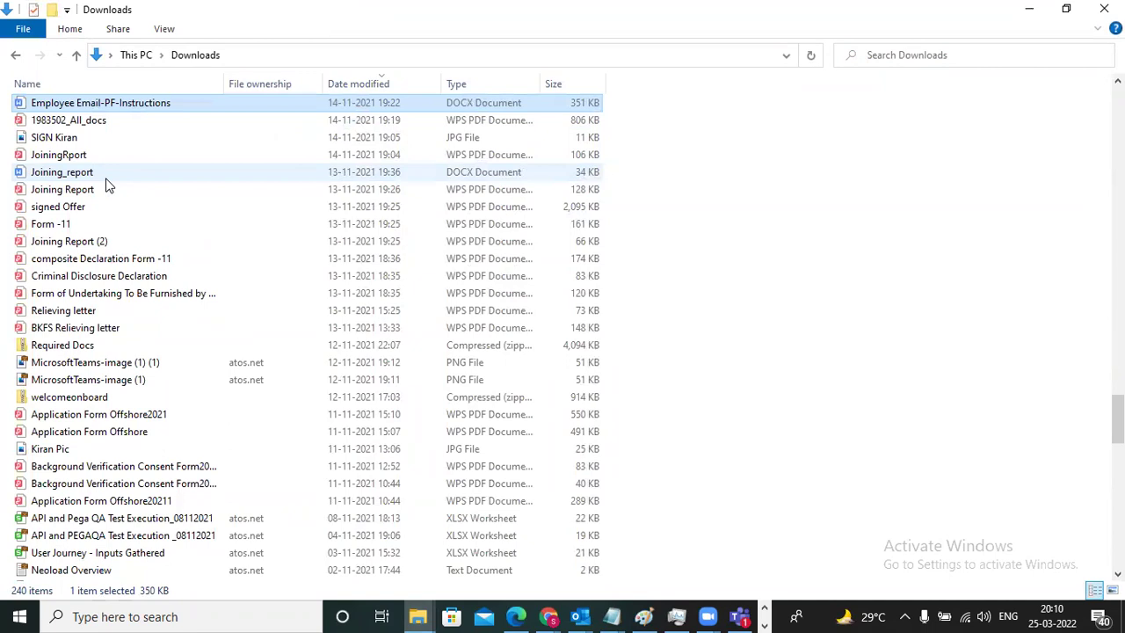
pyautogui.press('w')
pyautogui.press('w')
pyautogui.press('w')
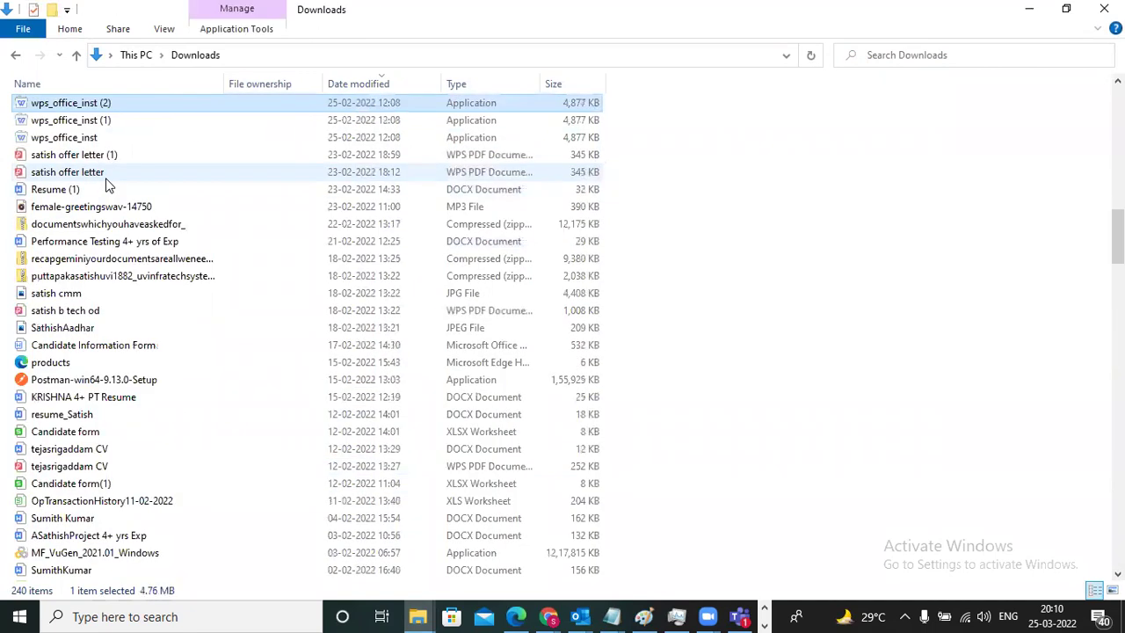
pyautogui.press('w')
pyautogui.press('w')
pyautogui.press('w')
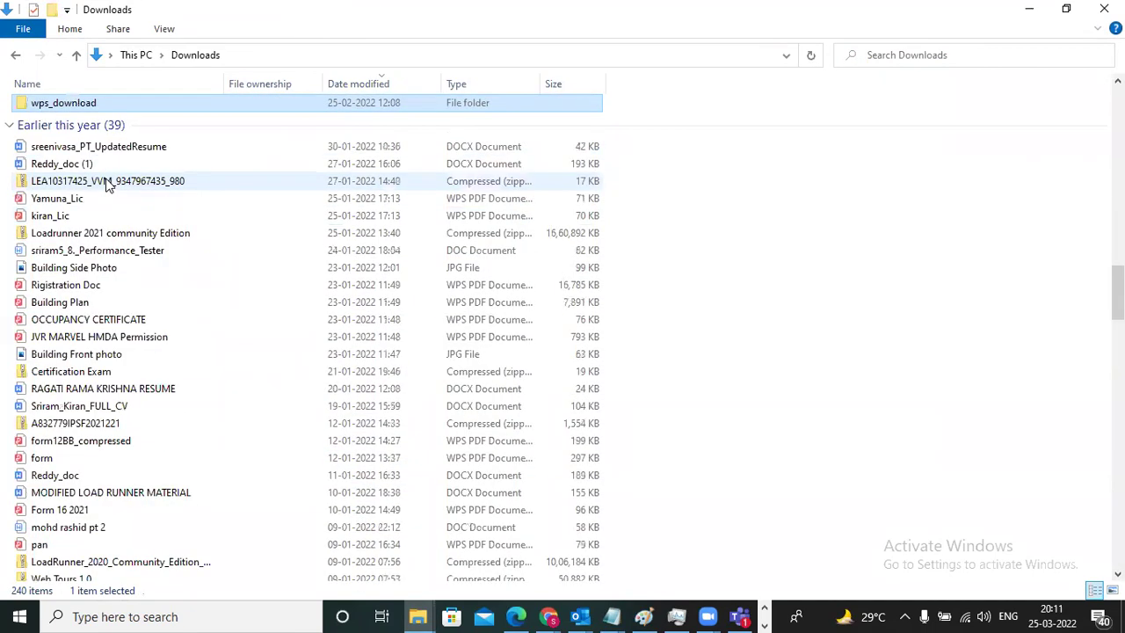
pyautogui.press('w')
pyautogui.press('w')
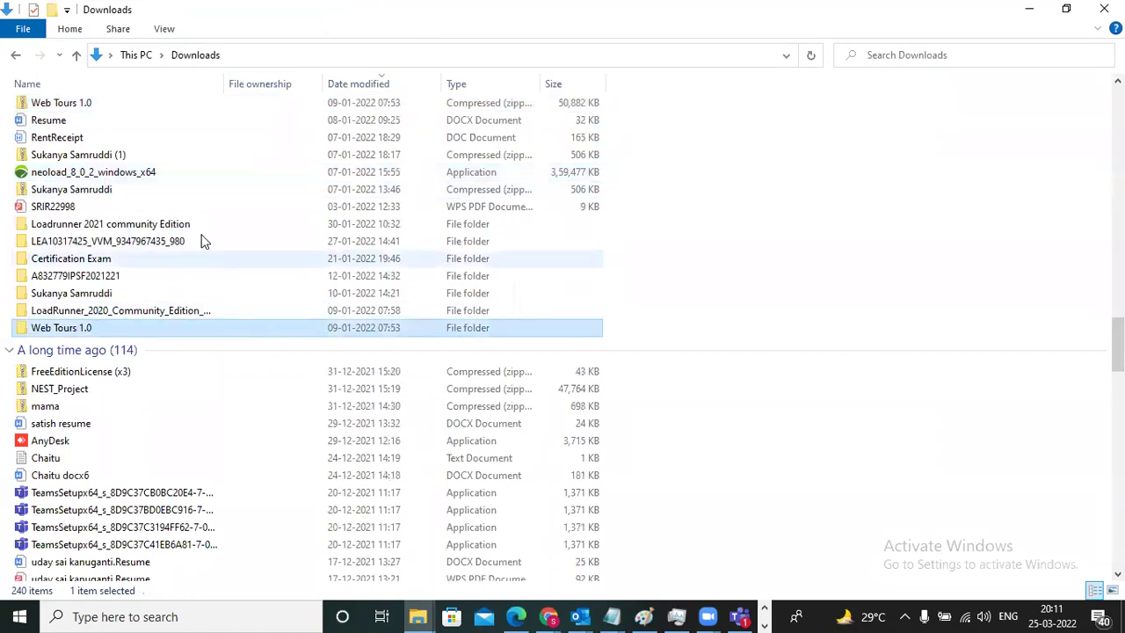
pyautogui.doubleClick(217, 333)
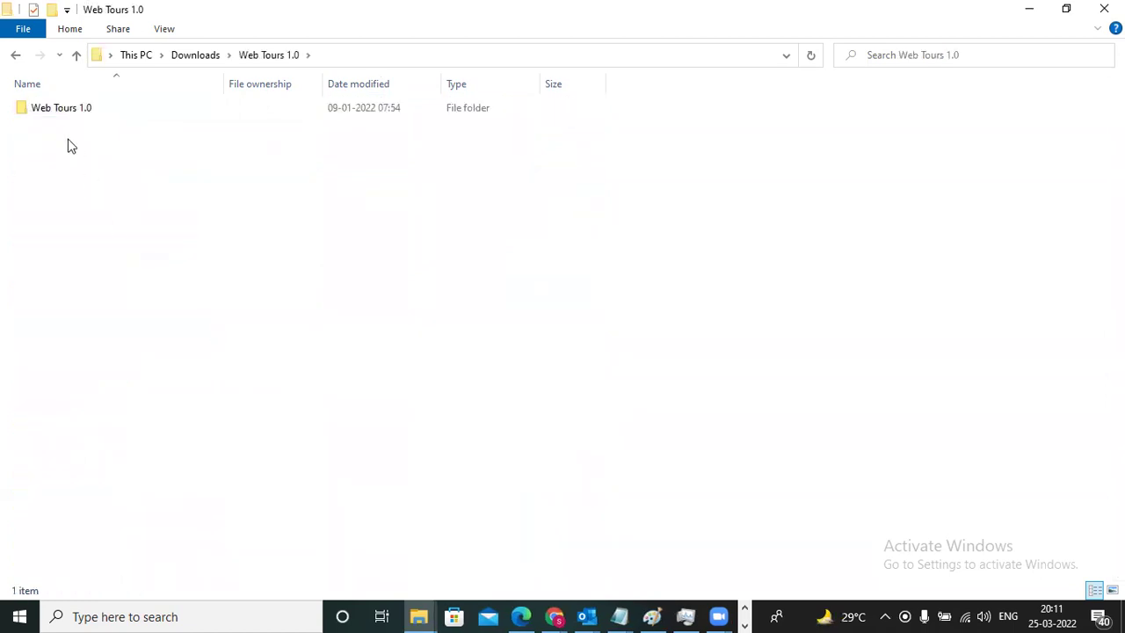
pyautogui.doubleClick(62, 111)
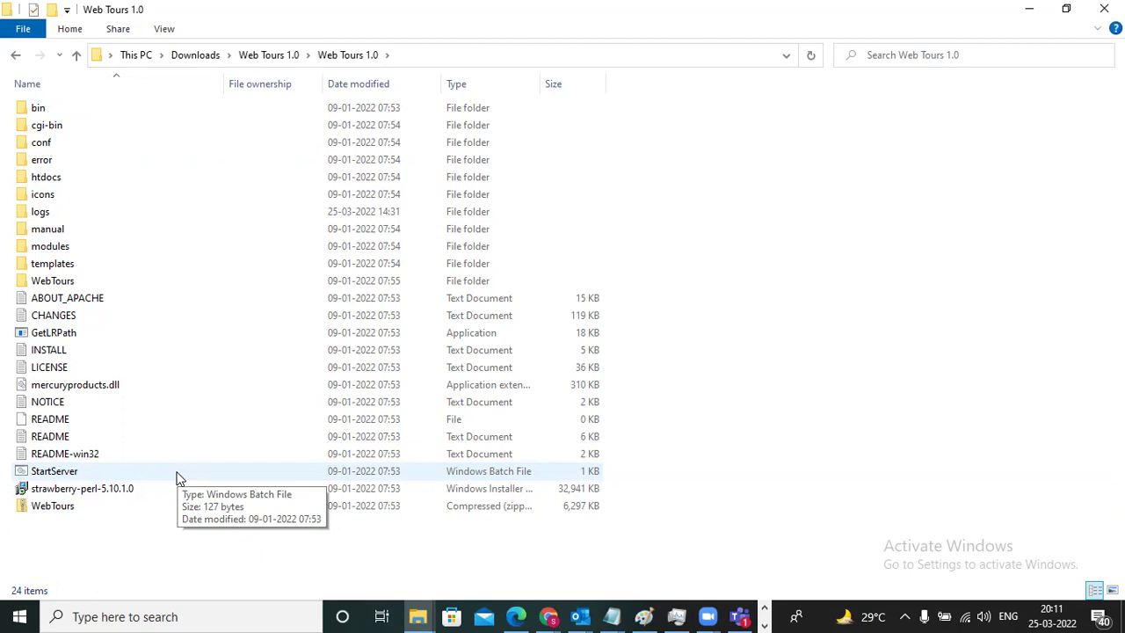
# Step: Switch to the Chrome window showing JSON Viewer and load 127.0.0.1:1080/WebTours/ in a new tab
pyautogui.click(547, 615)
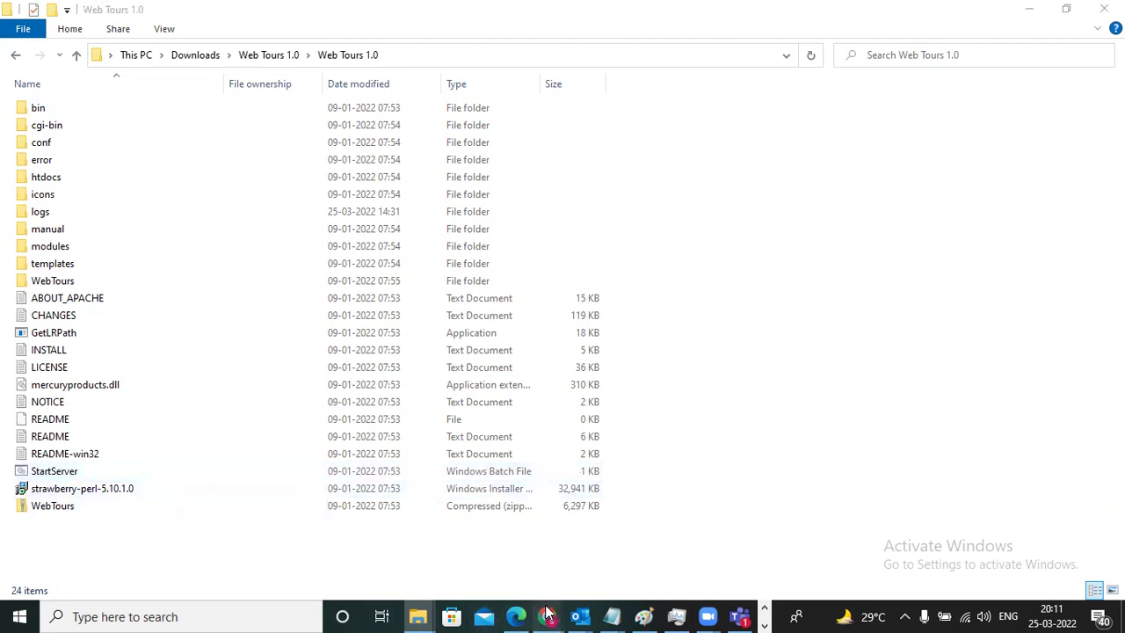
pyautogui.click(621, 557)
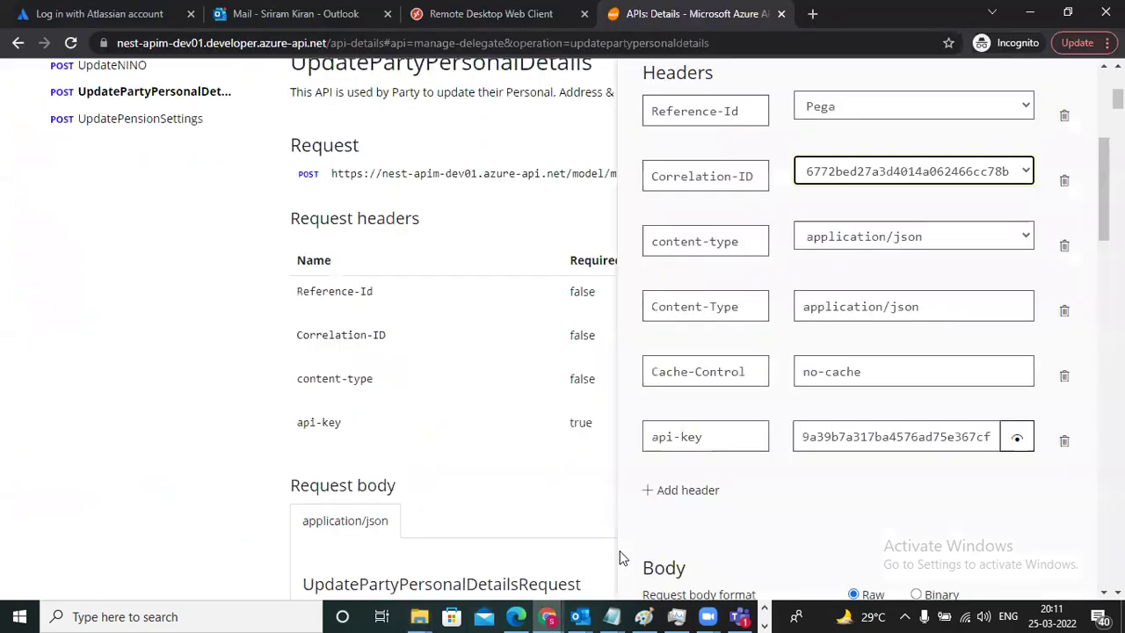
pyautogui.click(547, 615)
pyautogui.click(486, 547)
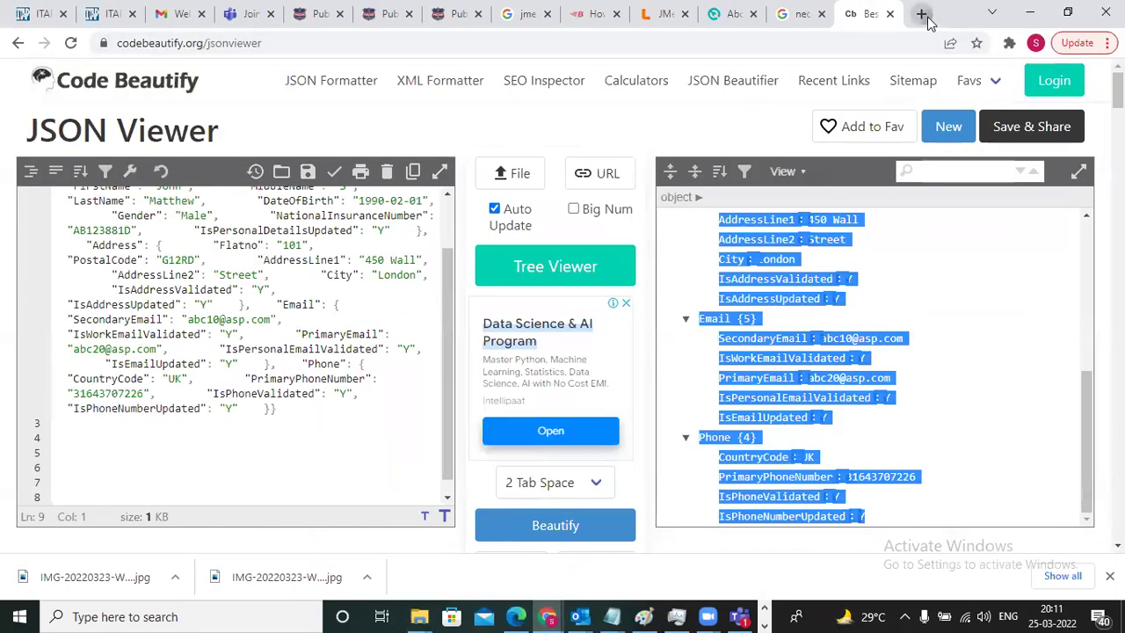
pyautogui.click(921, 13)
pyautogui.click(425, 42)
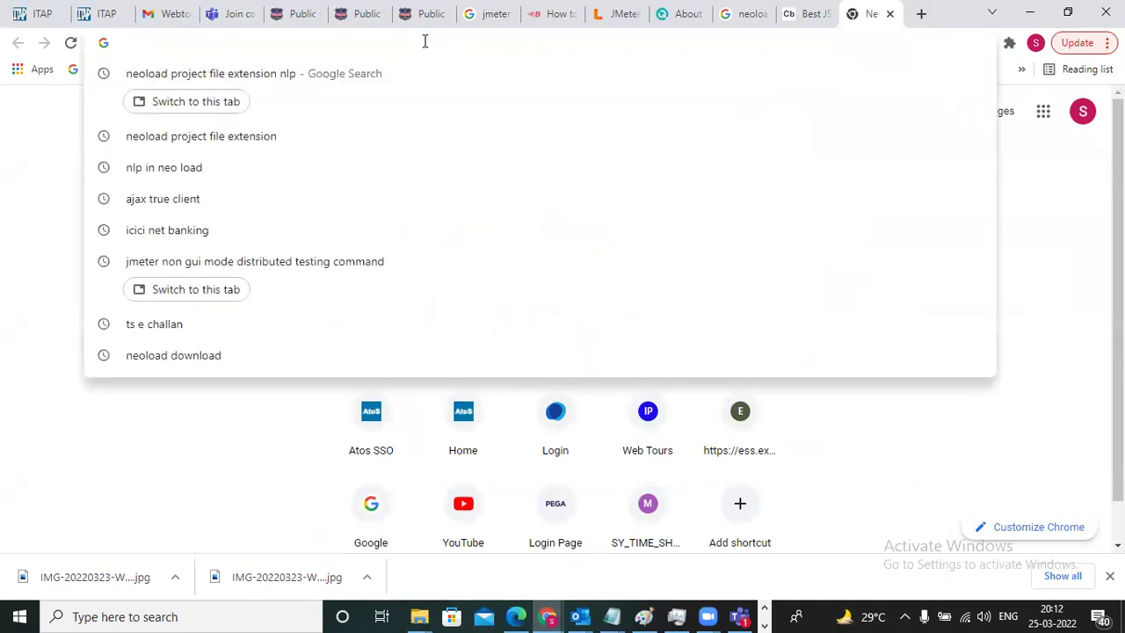
pyautogui.write('127')
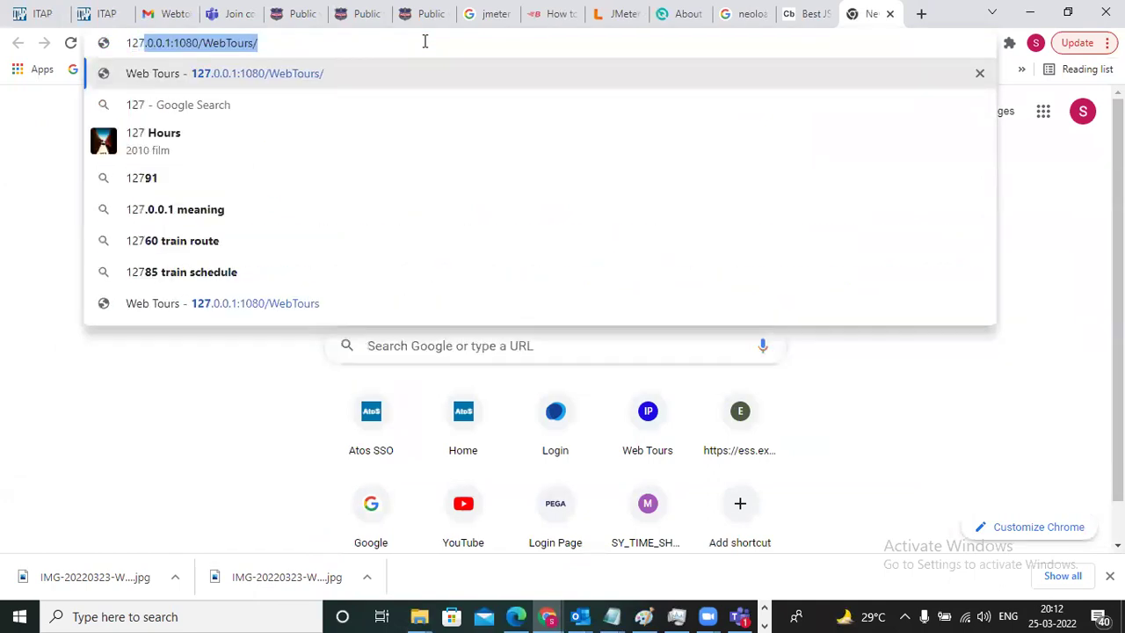
pyautogui.press('Return')
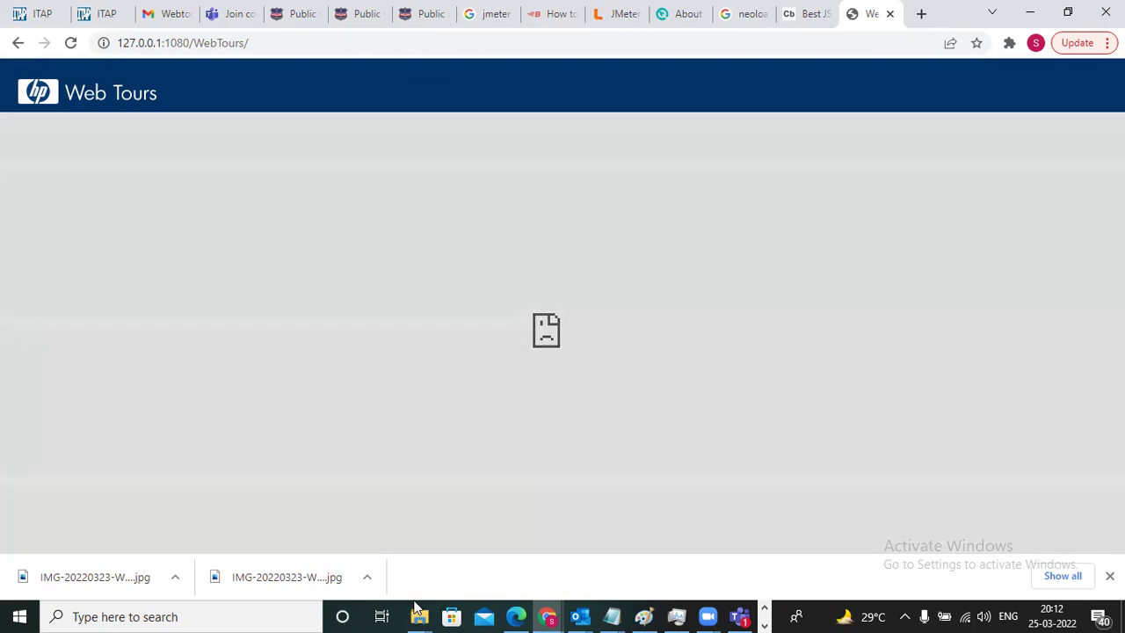
# Step: Return to the Web Tours 1.0 folder in File Explorer, run the StartServer batch file and minimize its console window
pyautogui.click(418, 616)
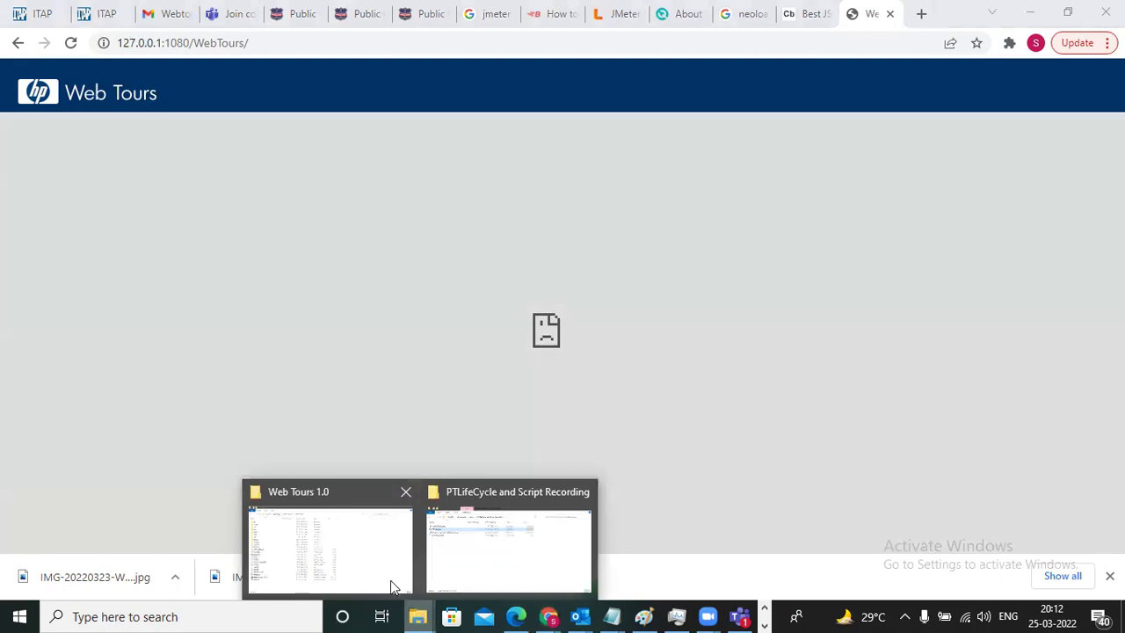
pyautogui.click(493, 564)
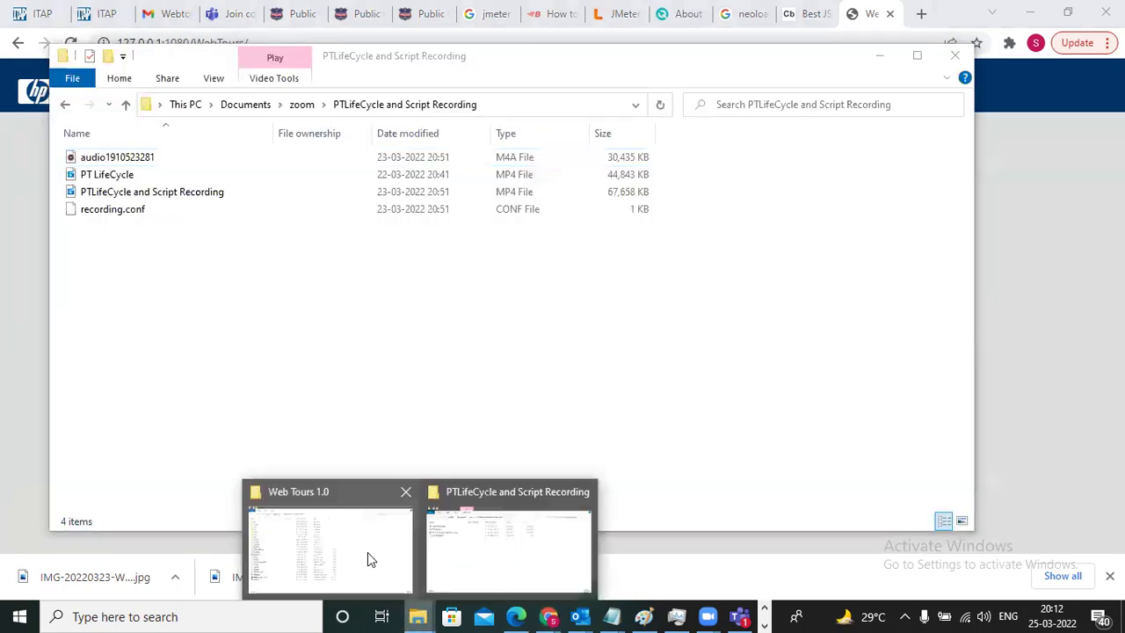
pyautogui.click(351, 549)
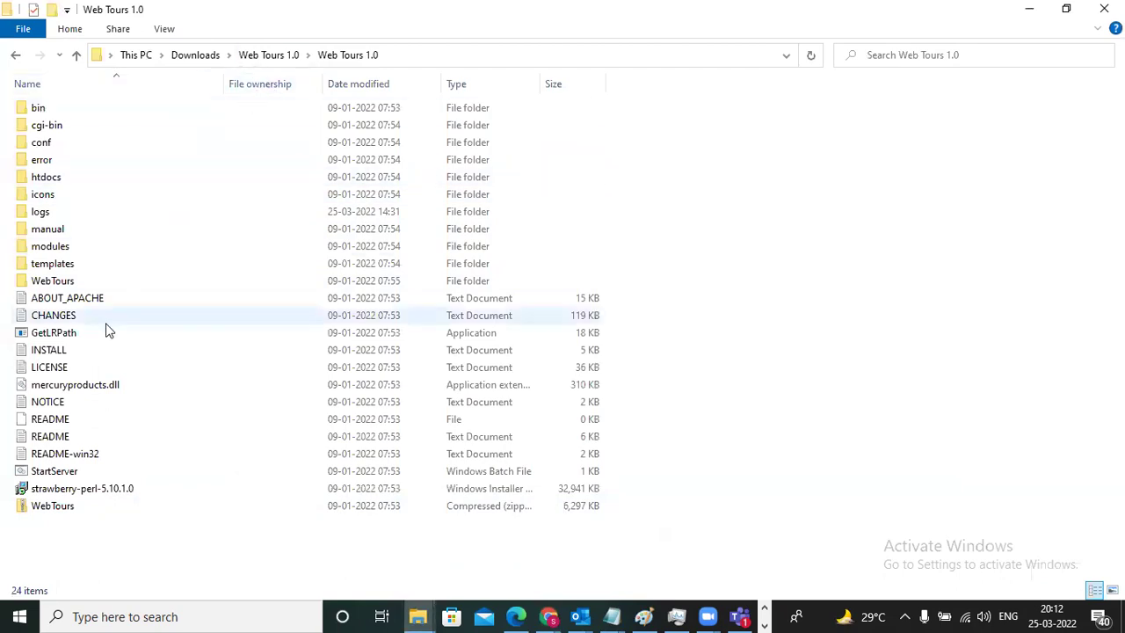
pyautogui.doubleClick(63, 475)
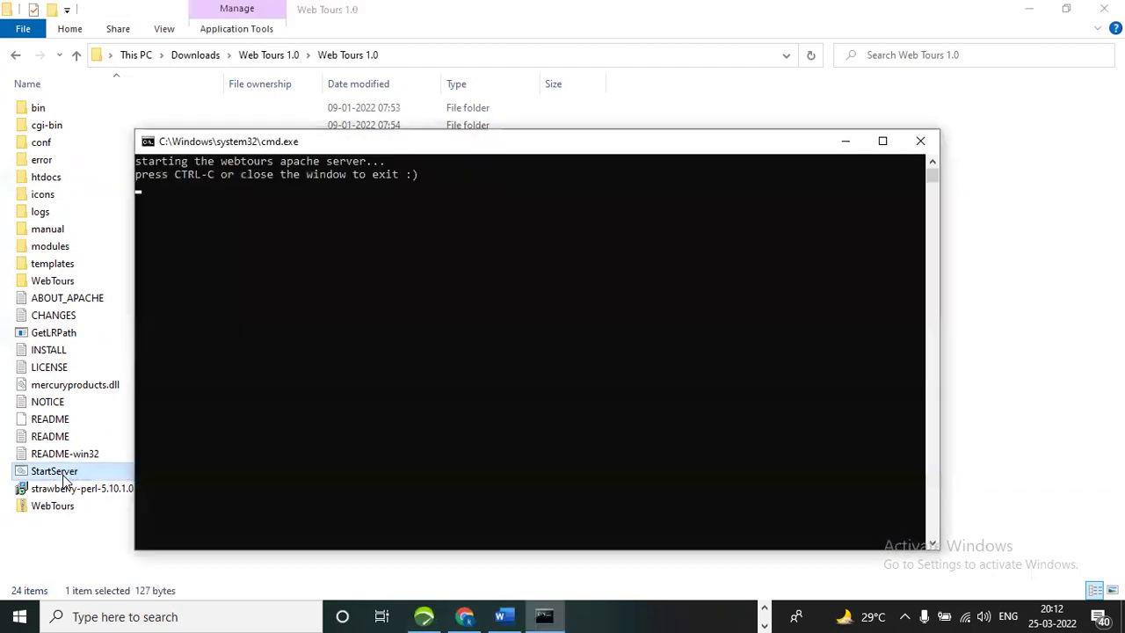
pyautogui.moveTo(540, 146); pyautogui.dragTo(531, 188)
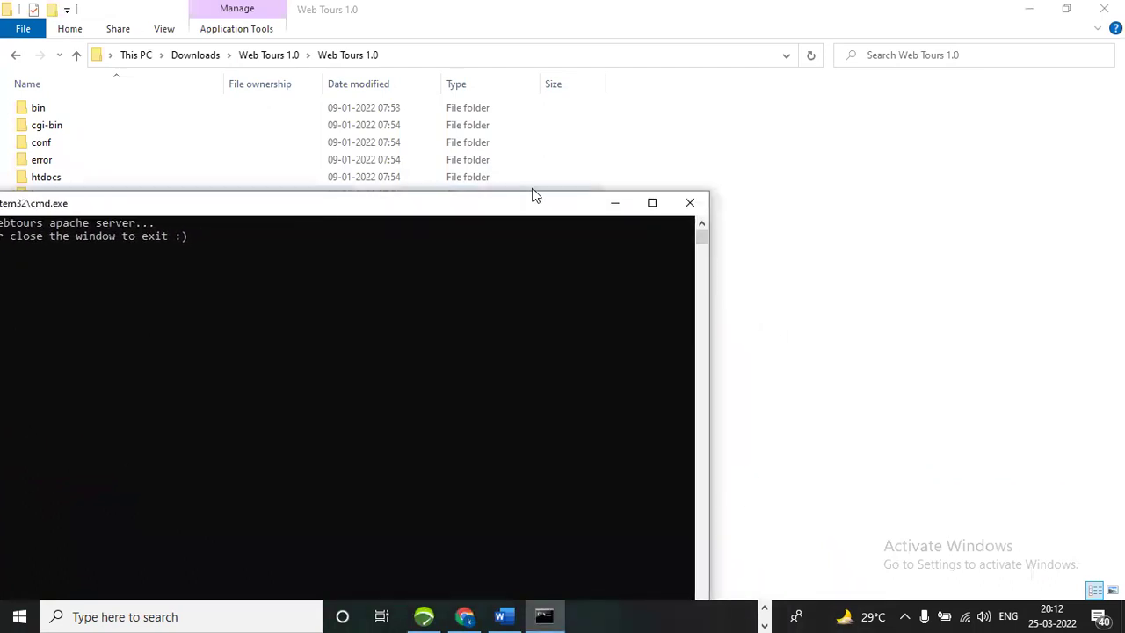
pyautogui.click(613, 203)
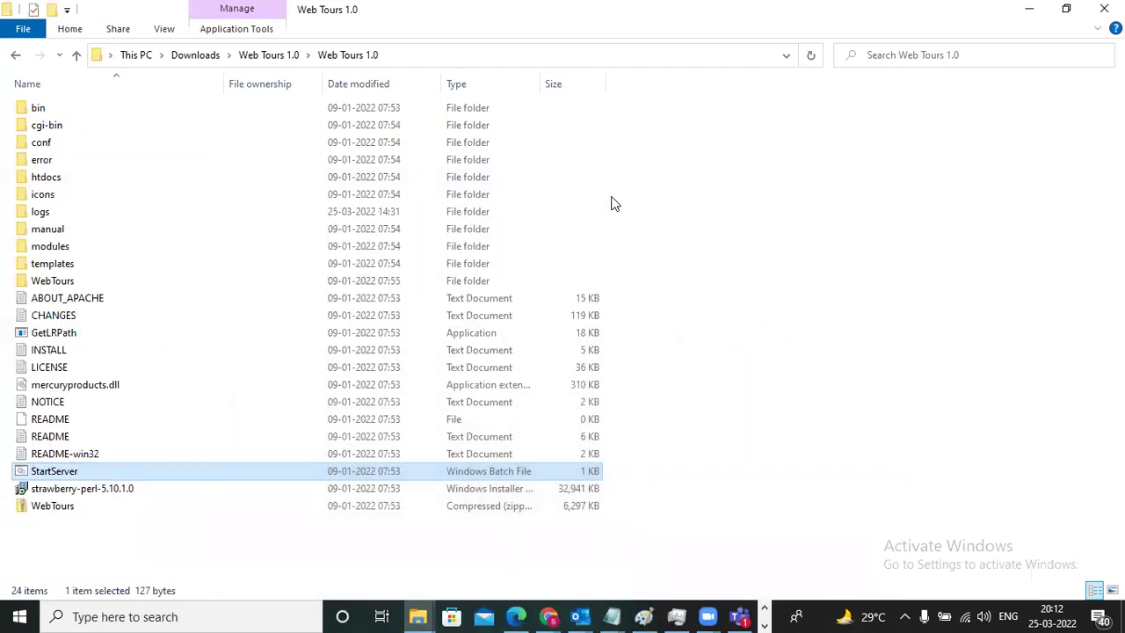
# Step: Switch back to the Web Tours page in Chrome and reload 127.0.0.1:1080/WebTours/
pyautogui.hotkey('alt', 'Tab')
pyautogui.hotkey('alt', 'Tab')
pyautogui.hotkey('alt', 'Tab')
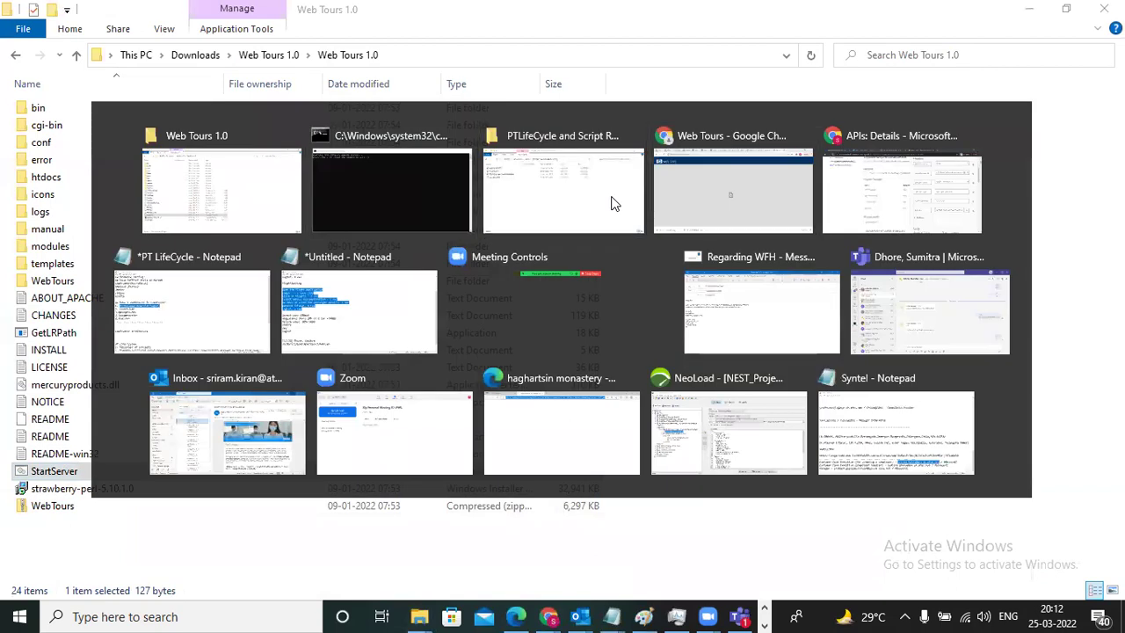
pyautogui.click(290, 47)
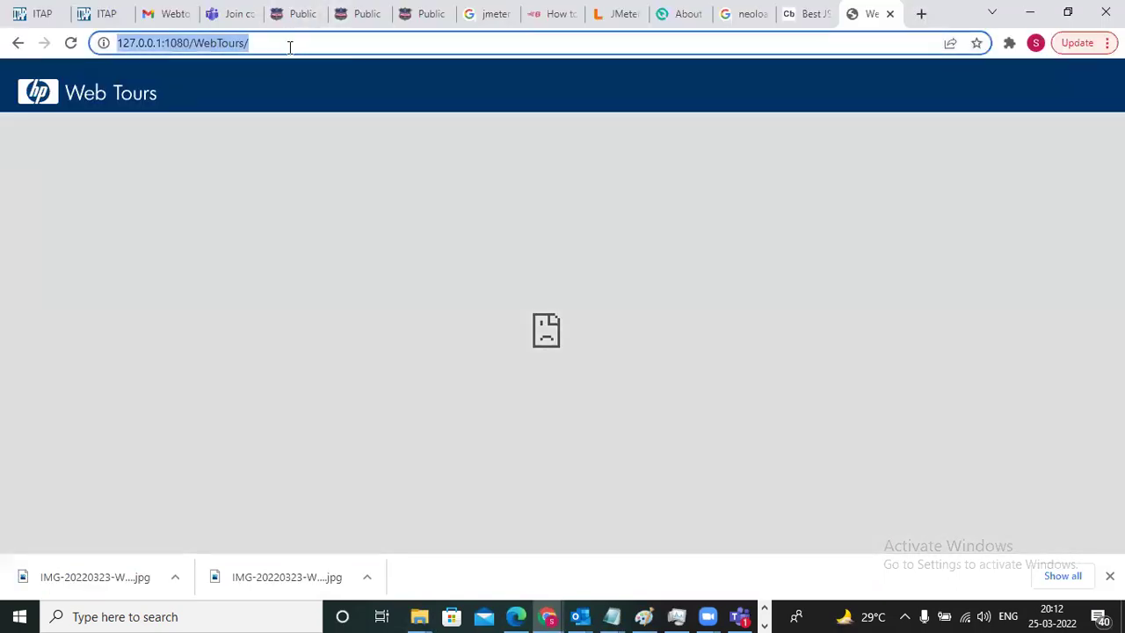
pyautogui.press('Return')
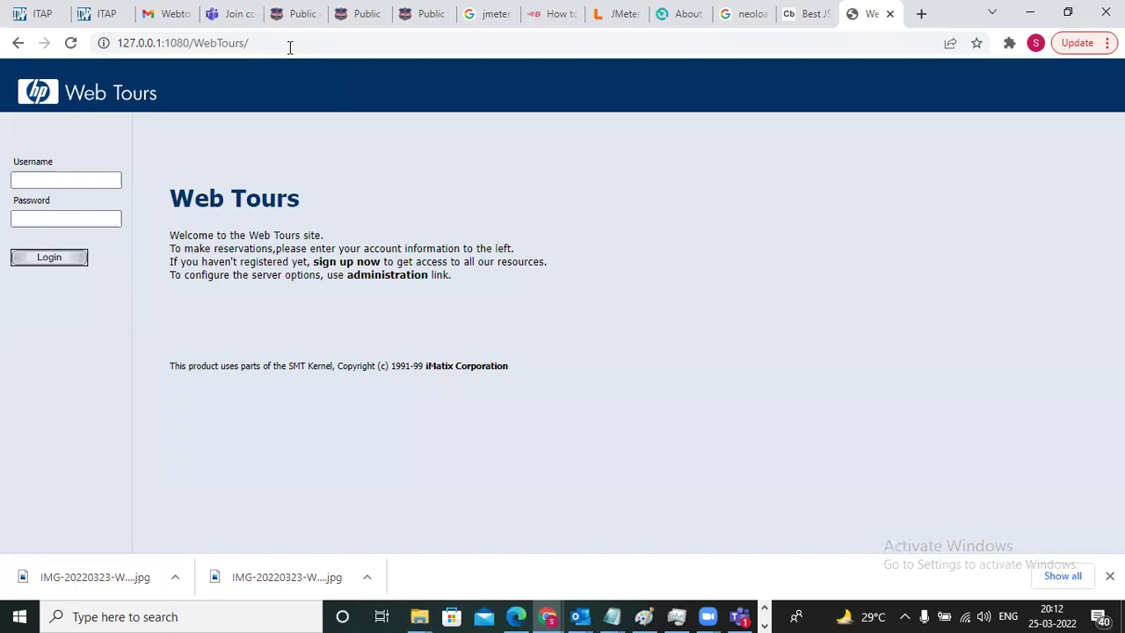
# Step: Point out the strawberry-perl-5.10.1.0 installer in the Web Tours 1.0 folder, then minimize File Explorer
pyautogui.hotkey('alt', 'Tab')
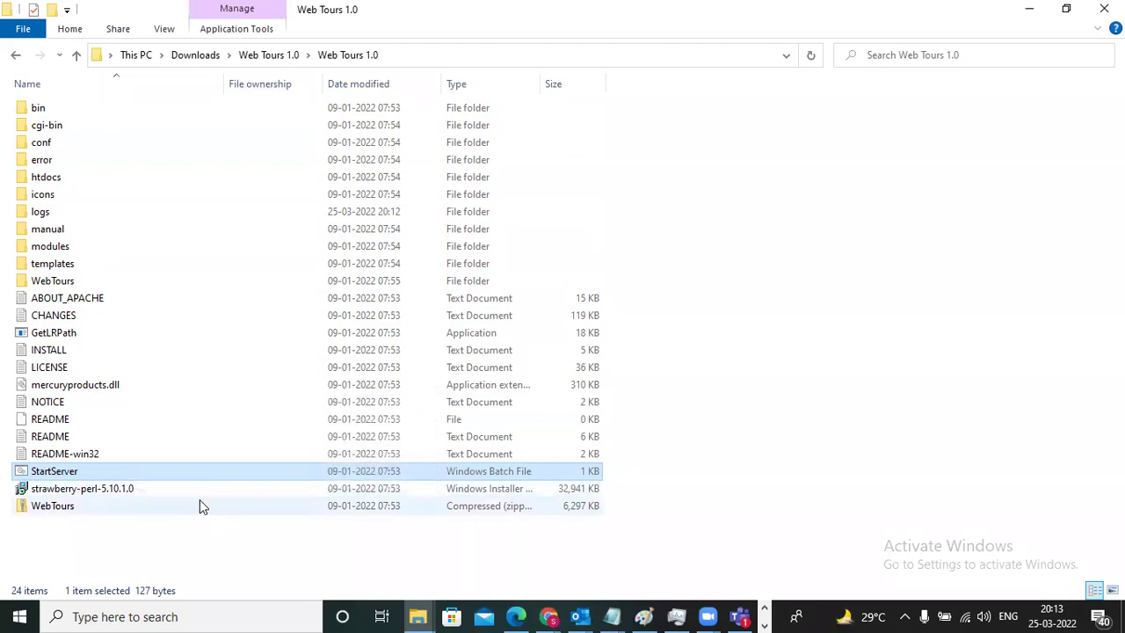
pyautogui.click(128, 490)
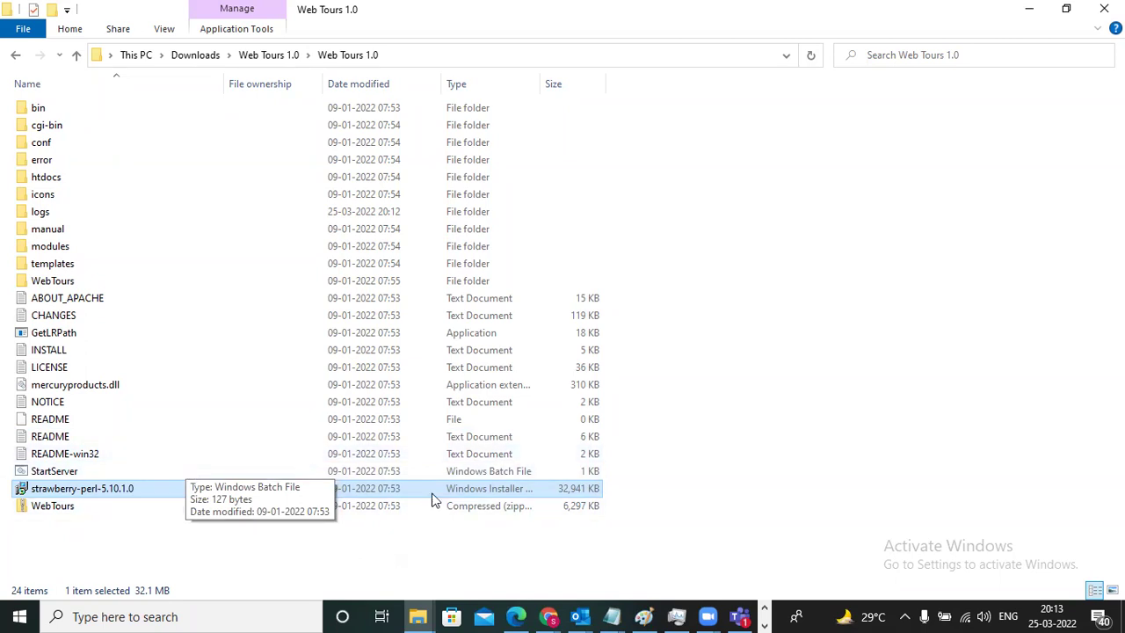
pyautogui.click(1030, 9)
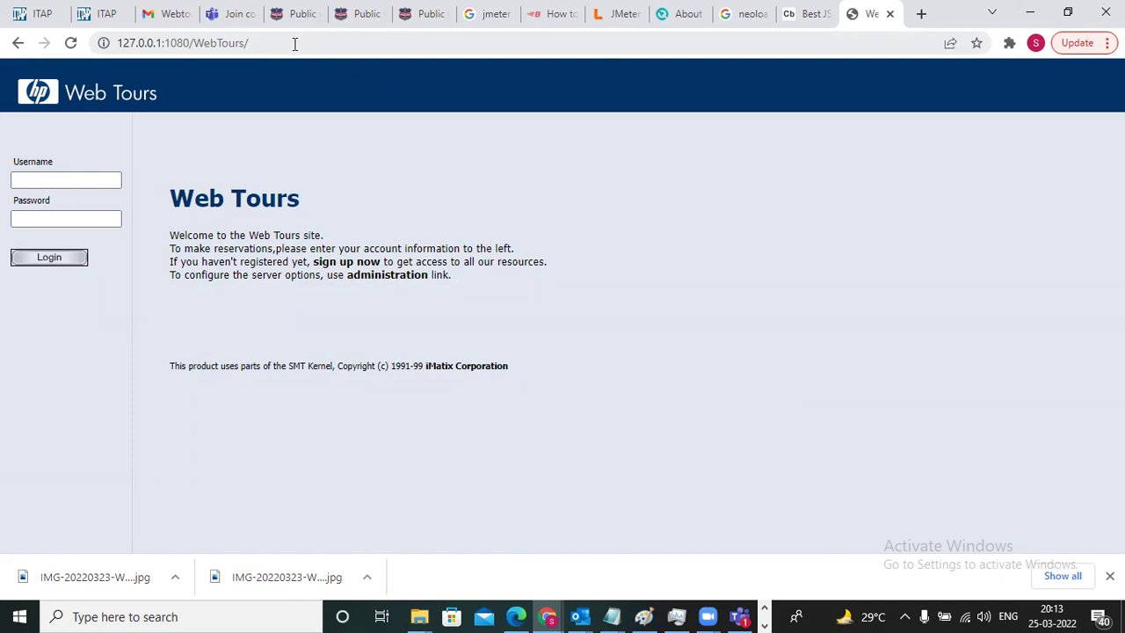
# Step: Log in to Web Tours with the first suggested username and the account password, and open the flight search form
pyautogui.click(84, 180)
pyautogui.click(90, 183)
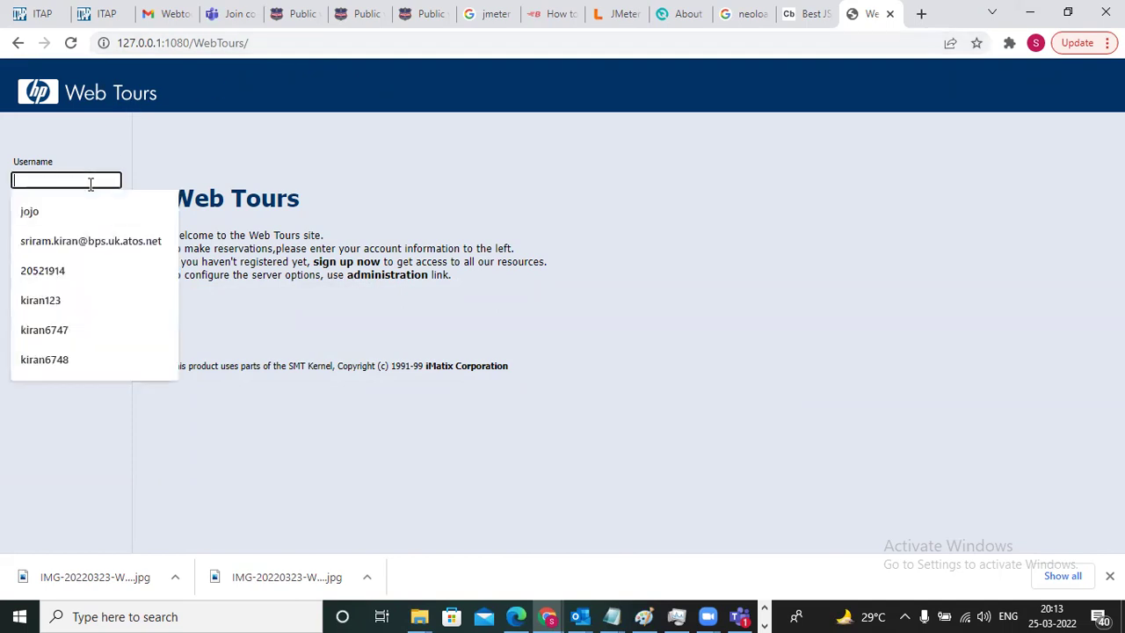
pyautogui.click(70, 224)
pyautogui.click(73, 219)
pyautogui.write('bean')
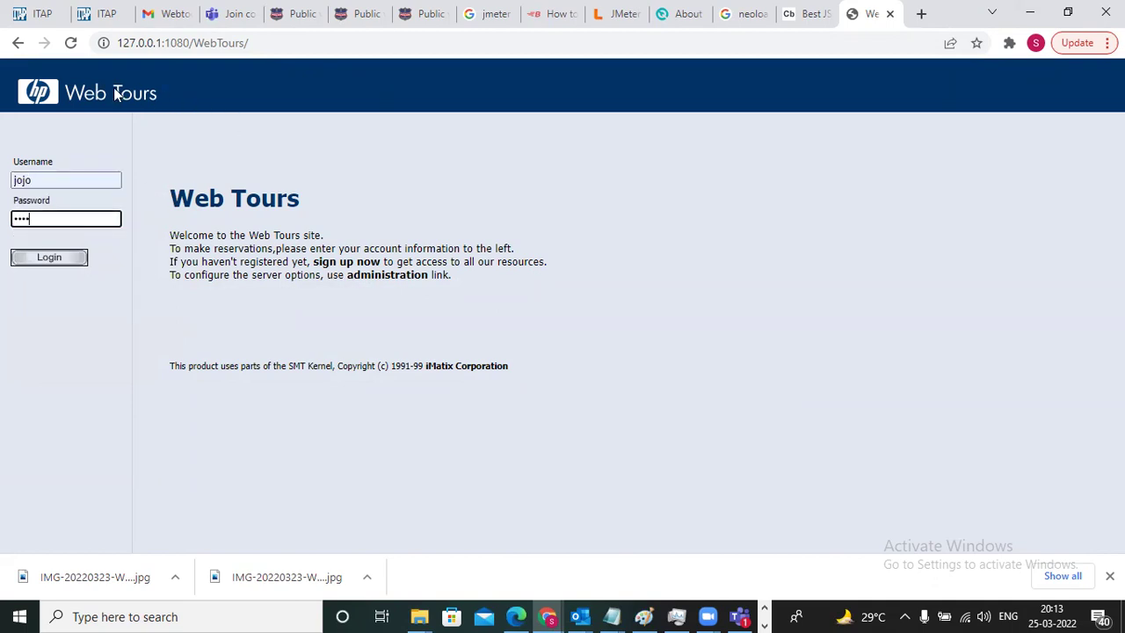
pyautogui.click(60, 258)
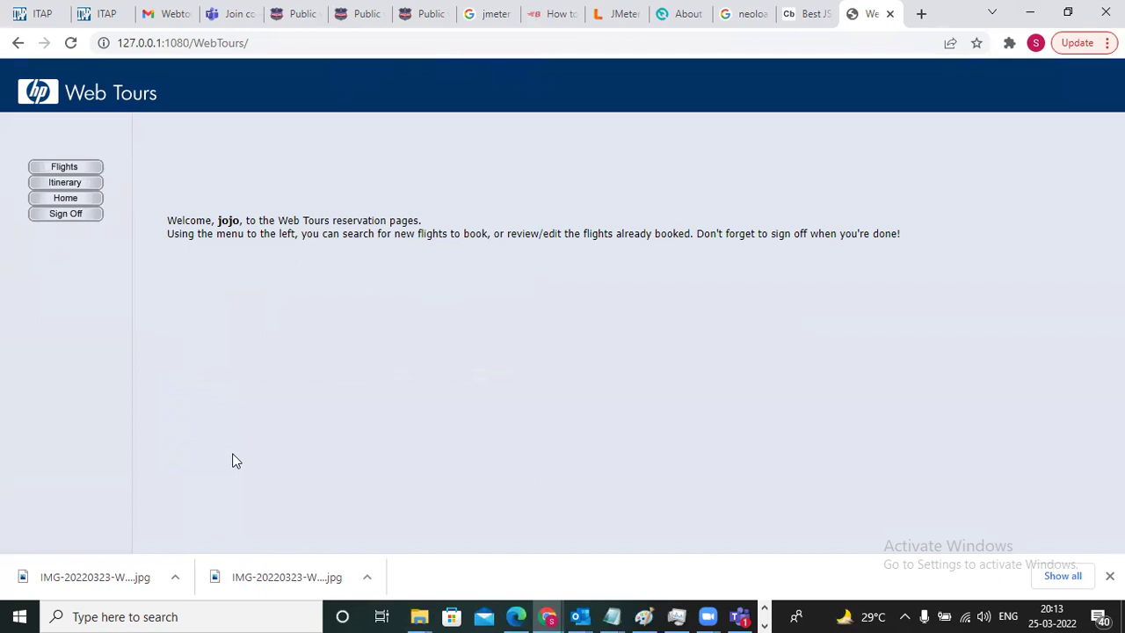
pyautogui.click(78, 170)
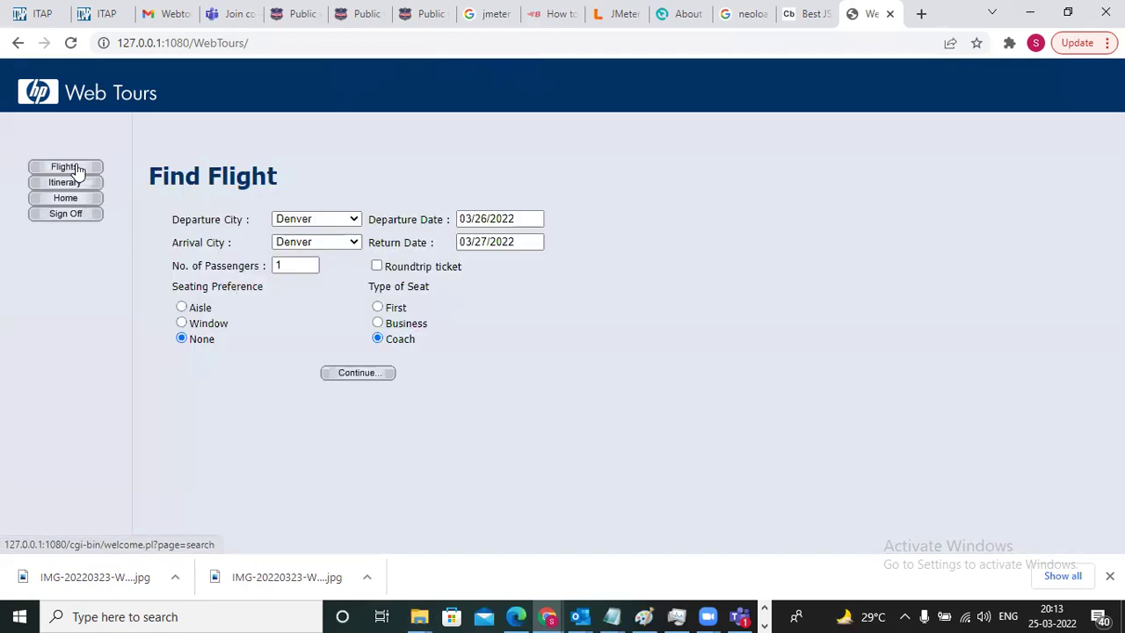
# Step: Set the departure city to London and the arrival city to Paris in the flight search form
pyautogui.click(330, 217)
pyautogui.click(321, 261)
pyautogui.click(330, 240)
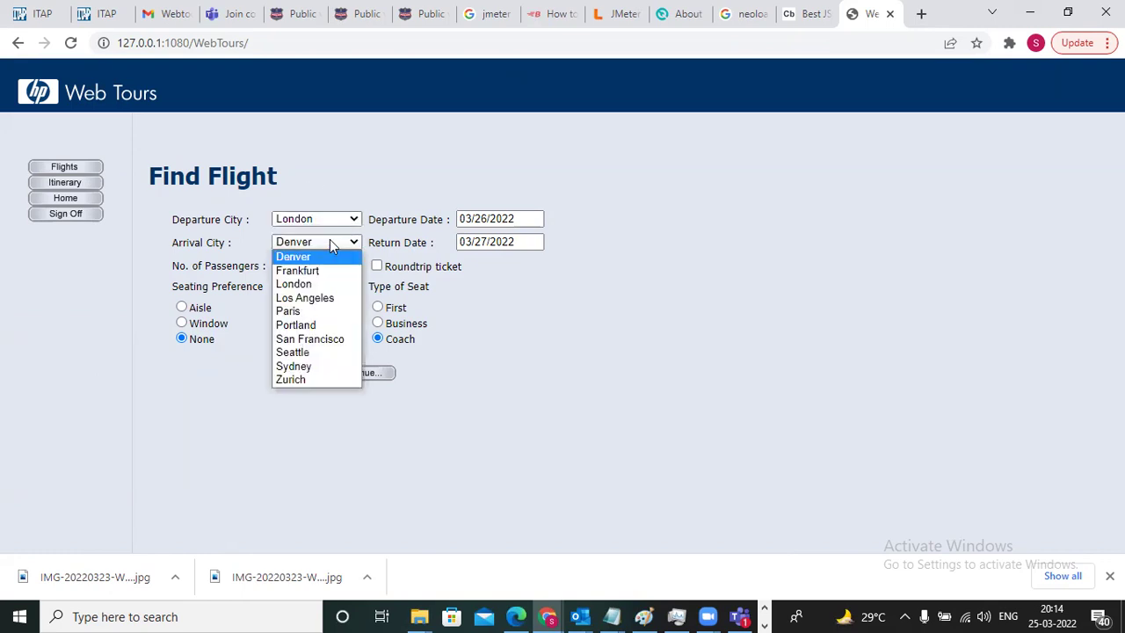
pyautogui.click(315, 311)
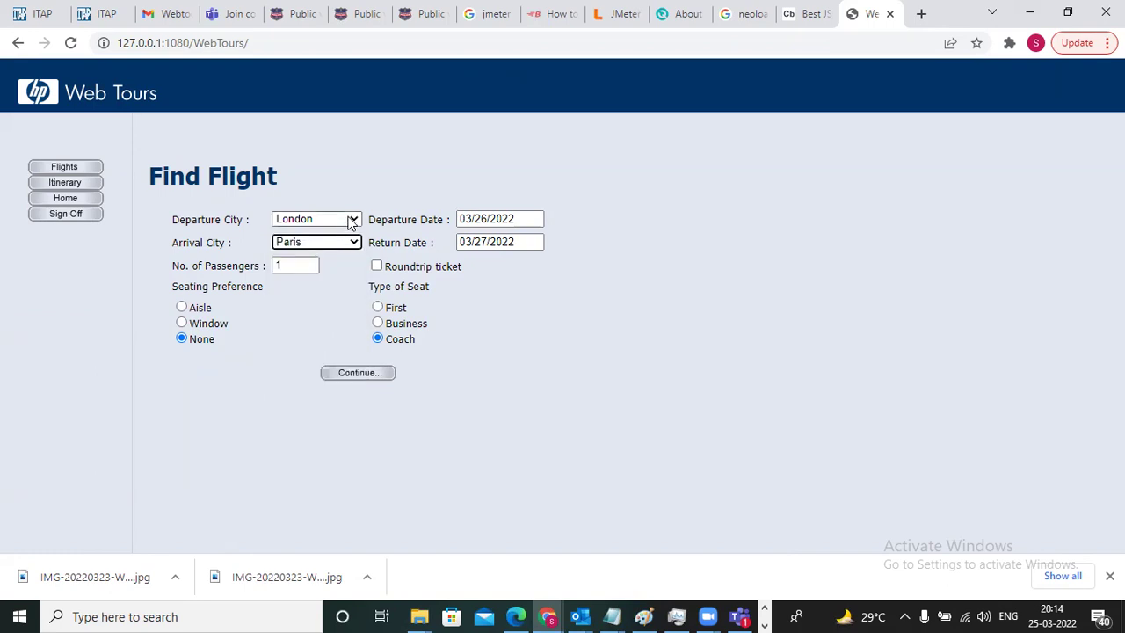
# Step: Try another month in the departure date by replacing the 3 with 4, and restore the 3
pyautogui.click(514, 216)
pyautogui.press('Left')
pyautogui.press('Left')
pyautogui.press('Left')
pyautogui.press('Left')
pyautogui.press('Left')
pyautogui.press('Left')
pyautogui.press('Left')
pyautogui.press('Left')
pyautogui.press('Right')
pyautogui.press('Right')
pyautogui.press('Right')
pyautogui.press('Right')
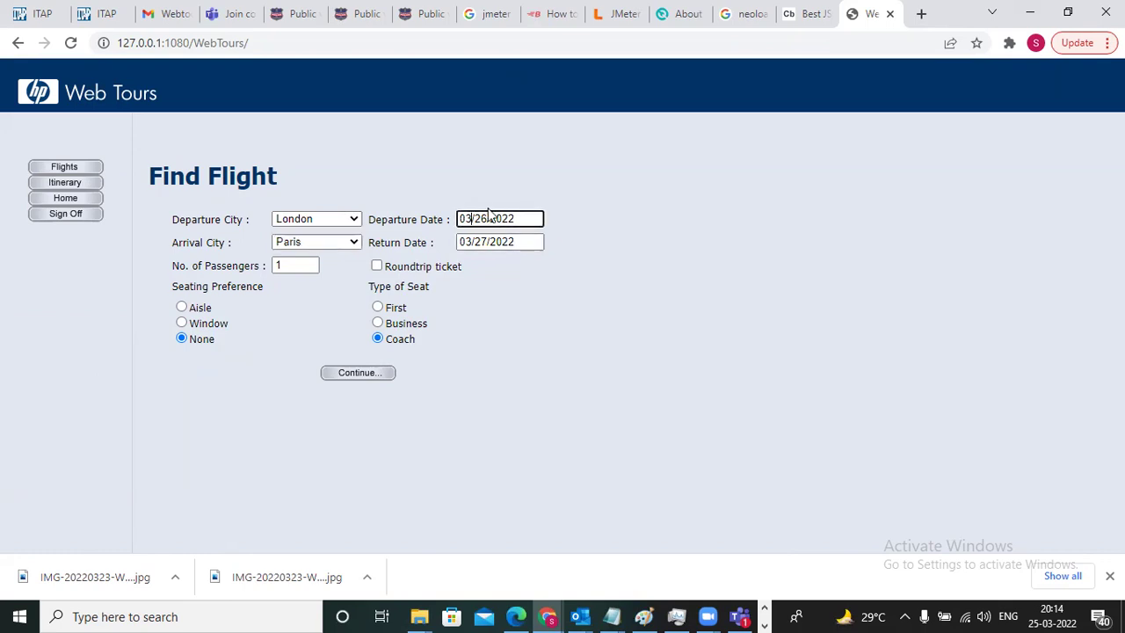
pyautogui.press('BackSpace')
pyautogui.write('4')
pyautogui.press('BackSpace')
pyautogui.write('3')
# Step: Re-enter 1 as the number of passengers
pyautogui.click(292, 266)
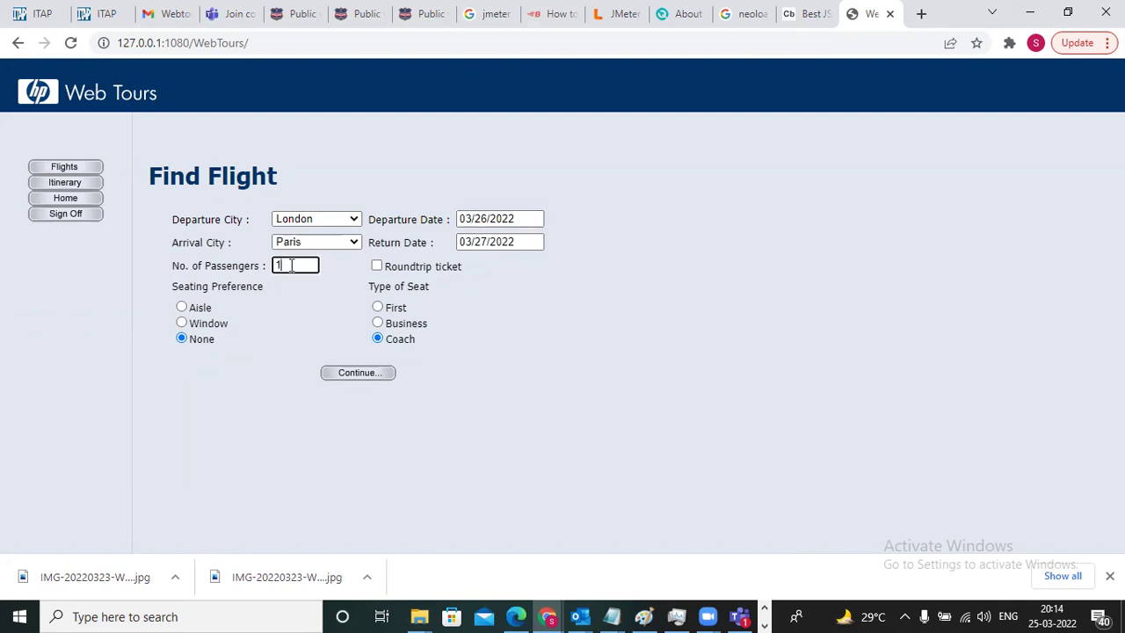
pyautogui.press('BackSpace')
pyautogui.write('1')
pyautogui.press('BackSpace')
pyautogui.write('1')
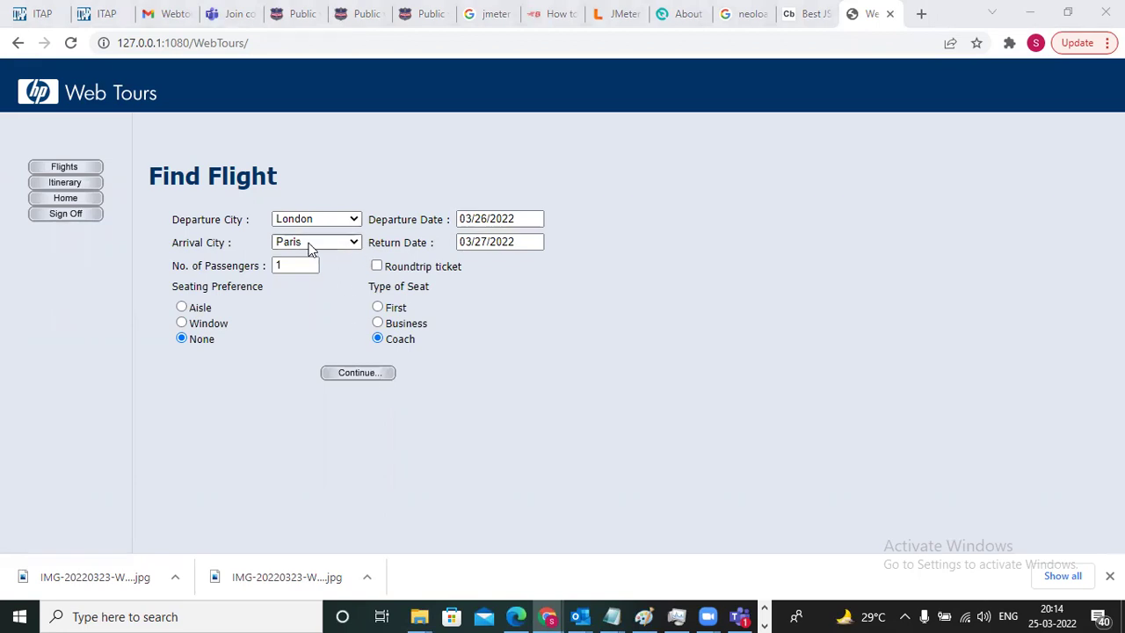
# Step: Submit the flight search, choose the 5pm Blue Sky Air 242 flight and continue to the payment details
pyautogui.click(355, 376)
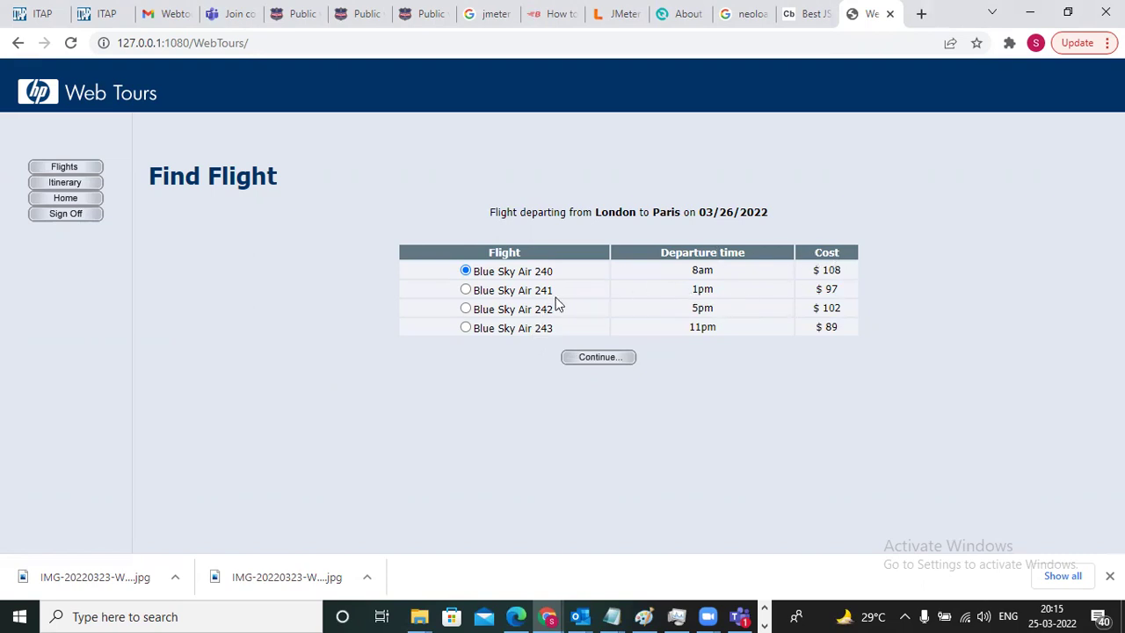
pyautogui.click(465, 308)
pyautogui.click(580, 358)
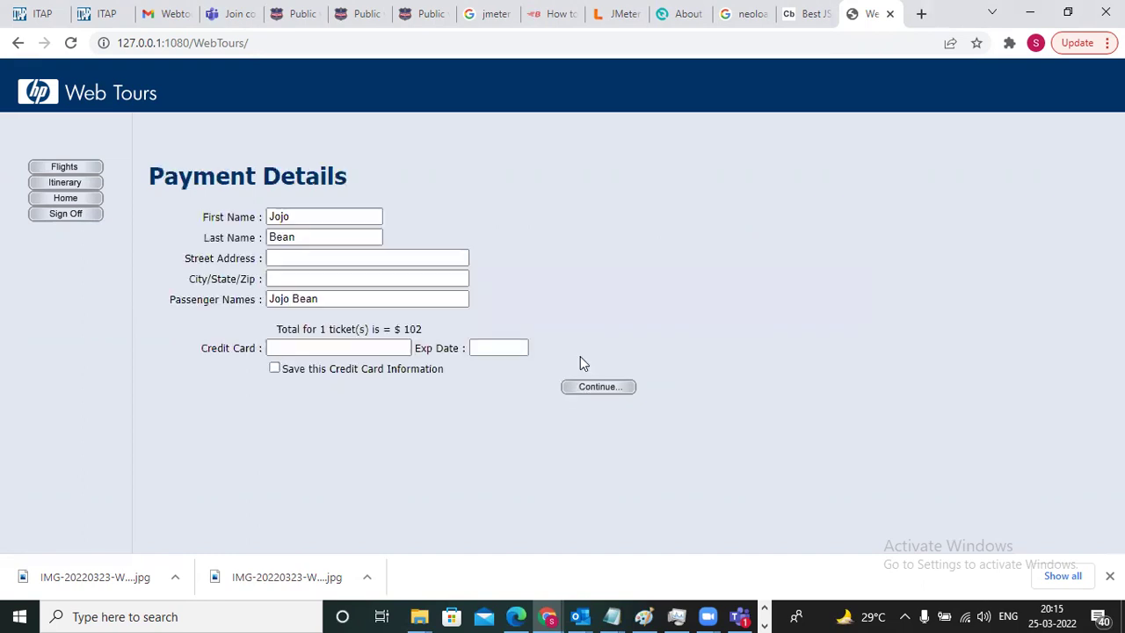
# Step: Fill in the street address with its first suggested entry and the city field with its suggested entry
pyautogui.click(296, 261)
pyautogui.click(296, 260)
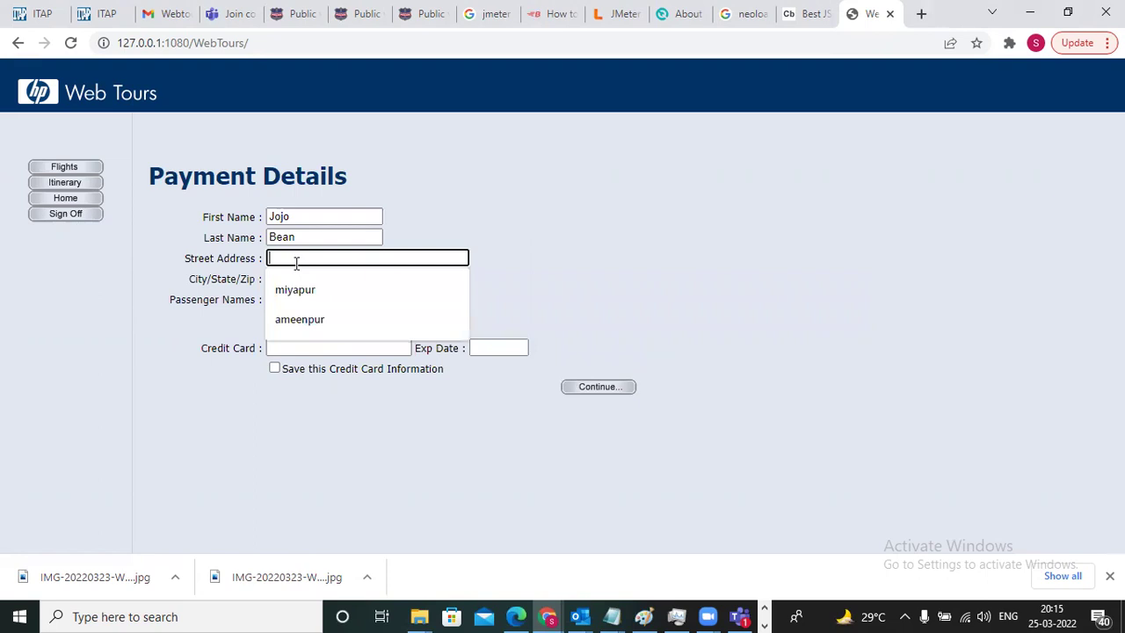
pyautogui.click(371, 160)
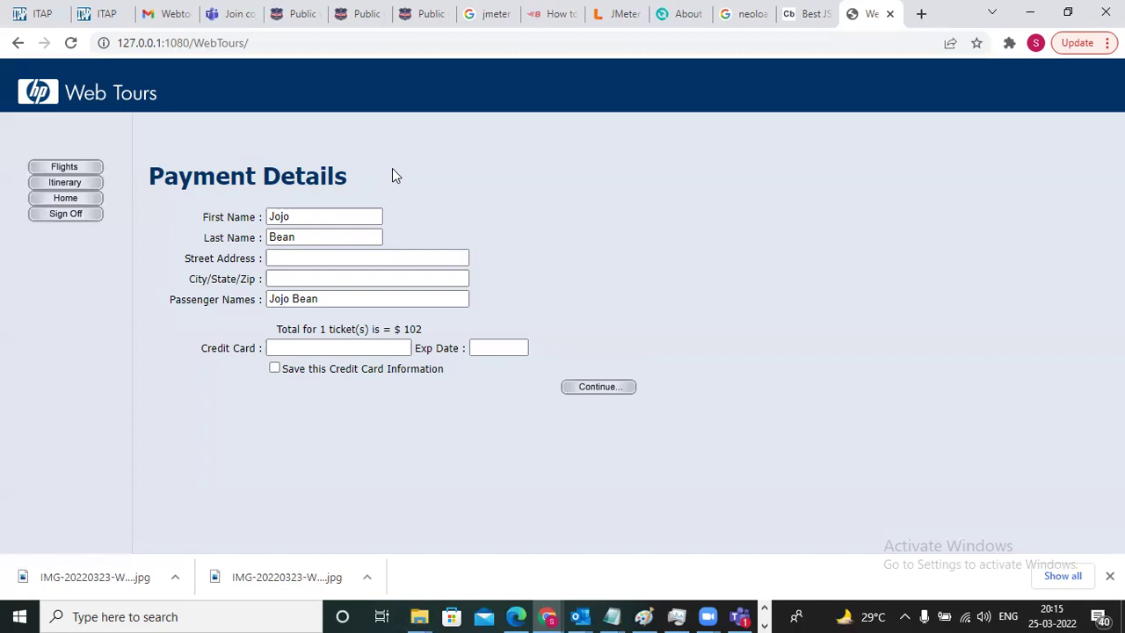
pyautogui.click(310, 257)
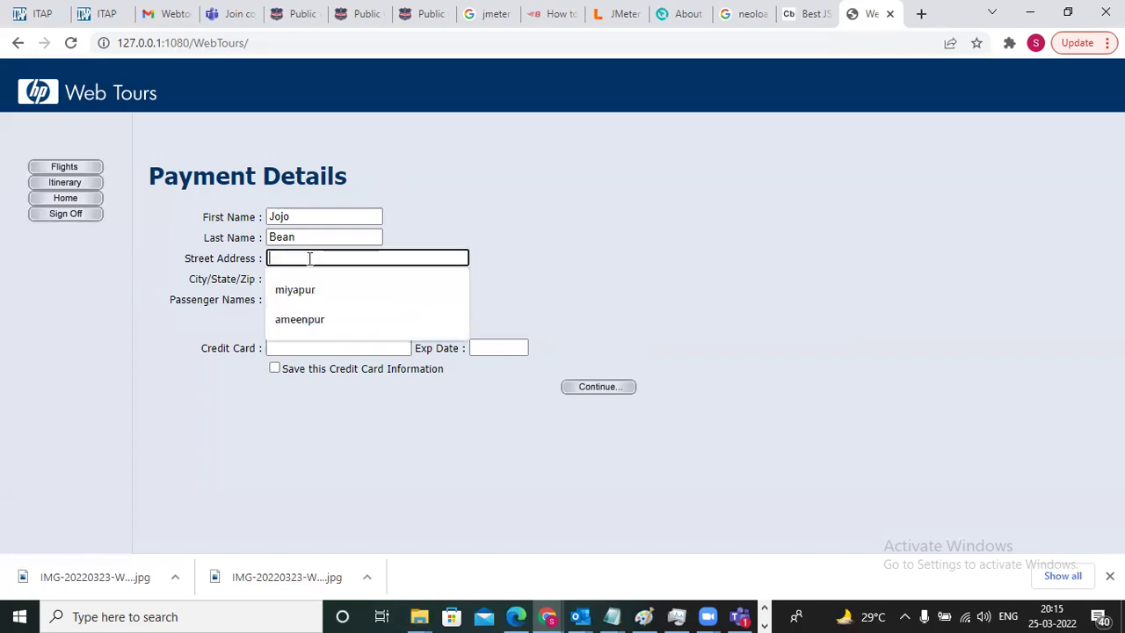
pyautogui.click(301, 292)
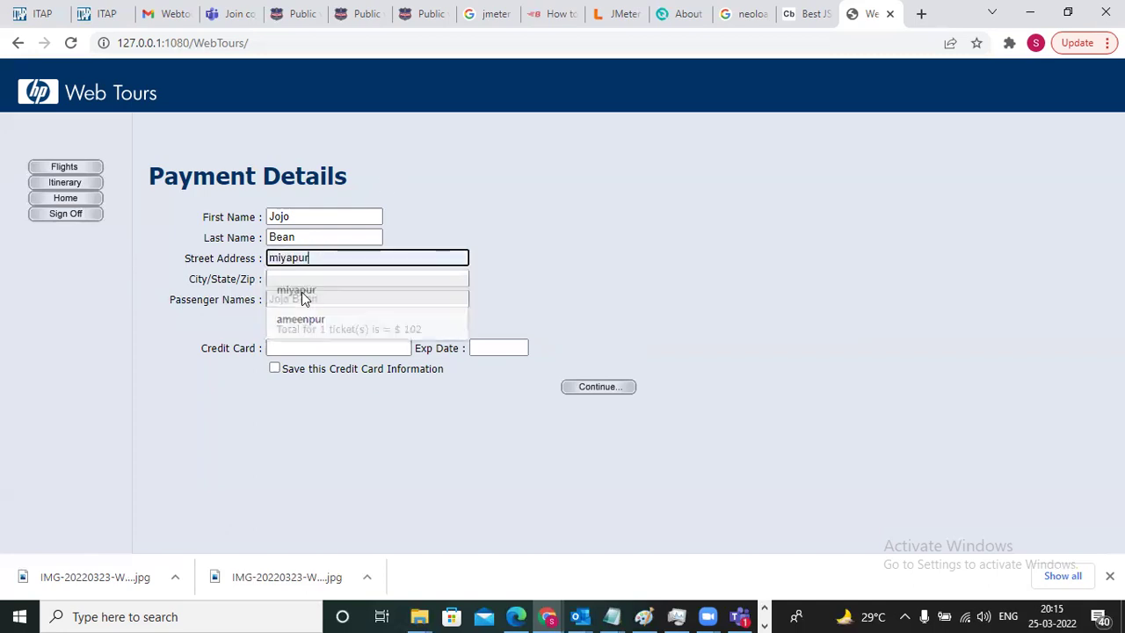
pyautogui.click(331, 279)
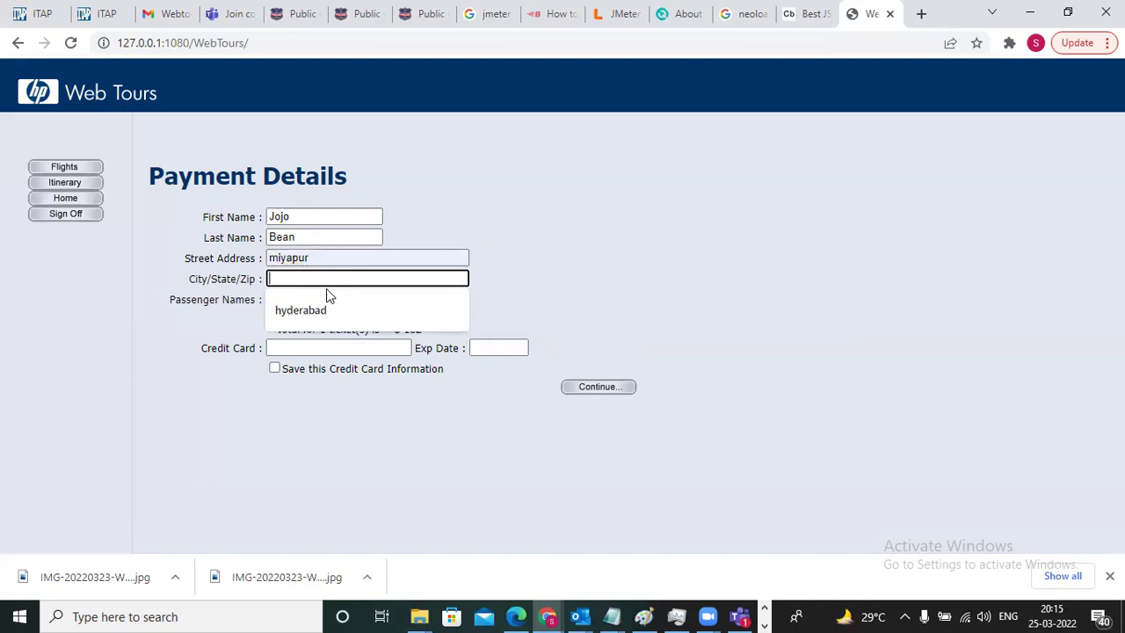
pyautogui.click(304, 311)
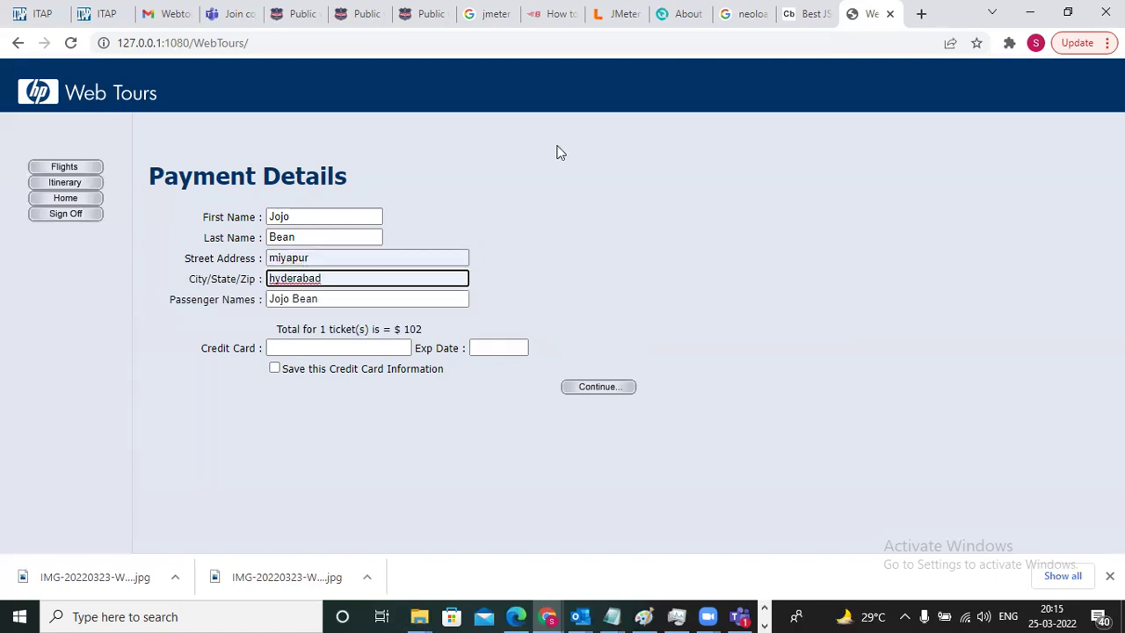
# Step: Enter the first suggested credit card number and the card's expiry date, and submit the payment to book the ticket
pyautogui.click(300, 347)
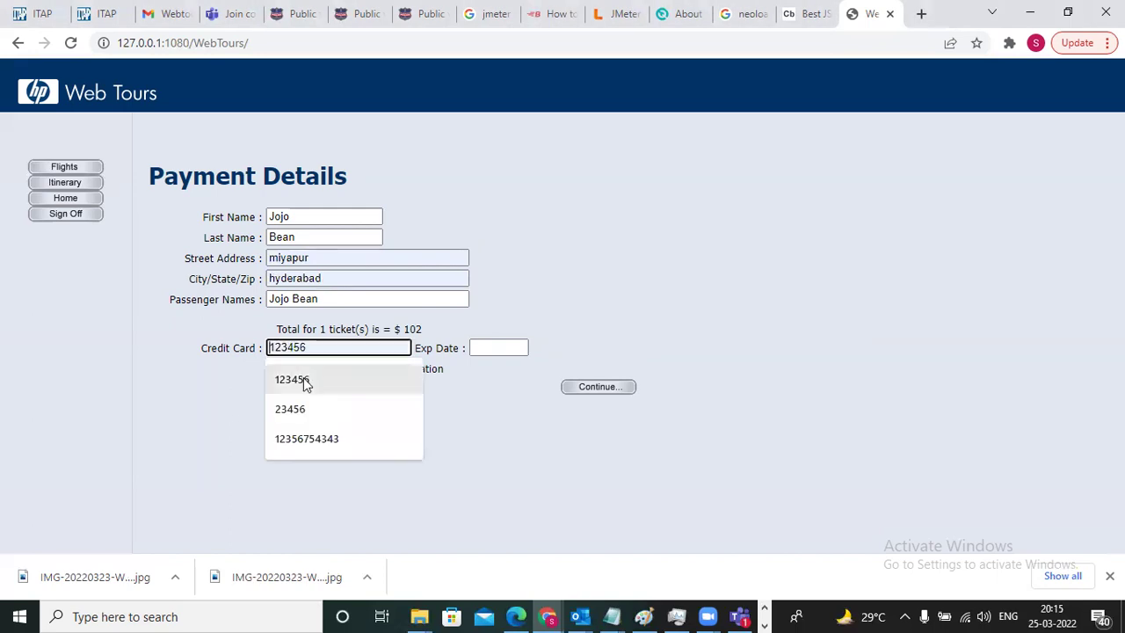
pyautogui.click(304, 379)
pyautogui.click(479, 348)
pyautogui.write('01/25')
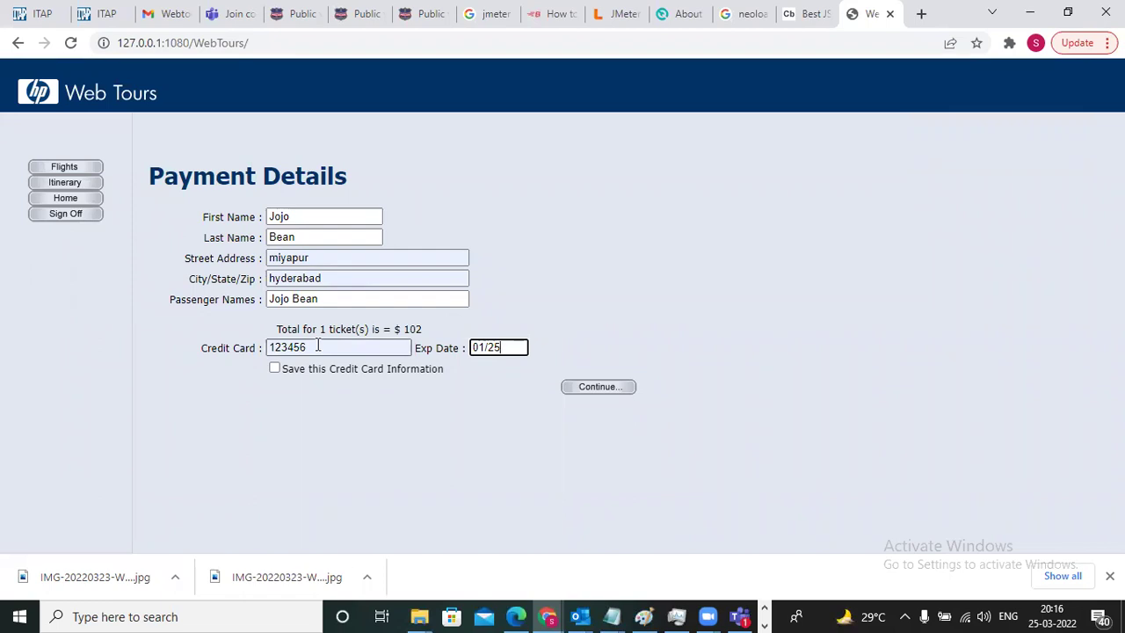
pyautogui.click(601, 390)
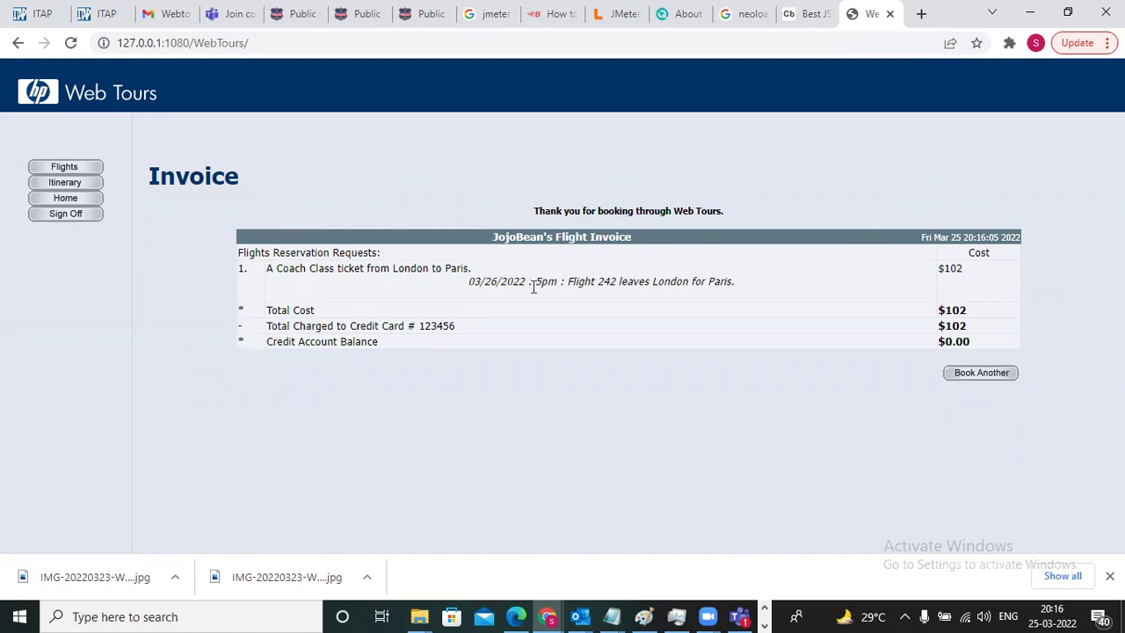
# Step: Sign off from Web Tours and show the desktop
pyautogui.click(68, 215)
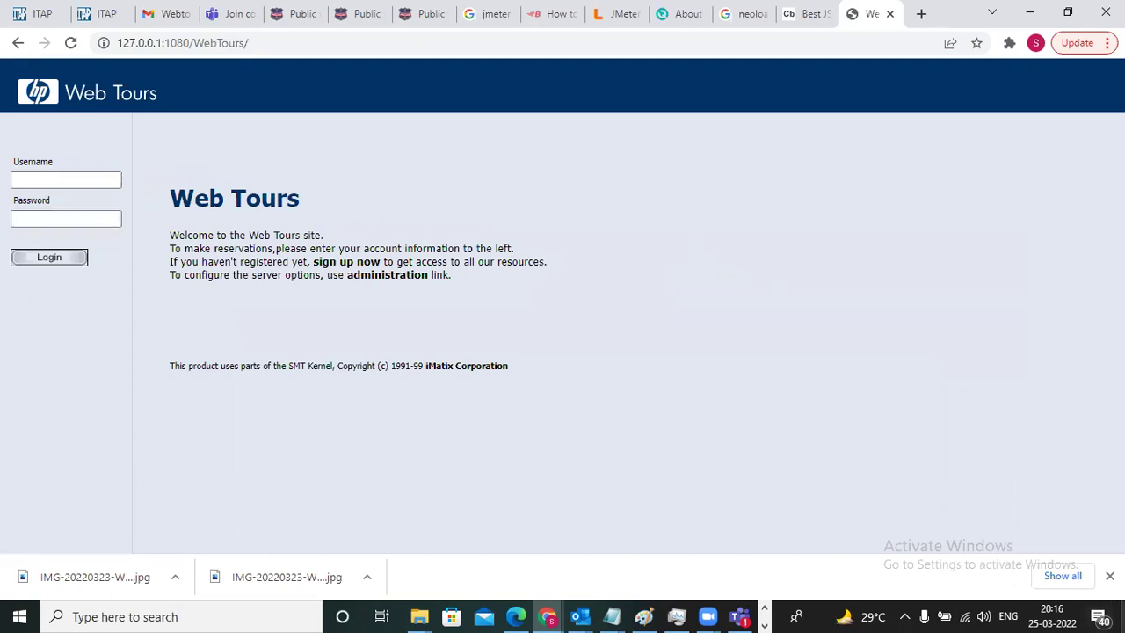
pyautogui.click(1122, 616)
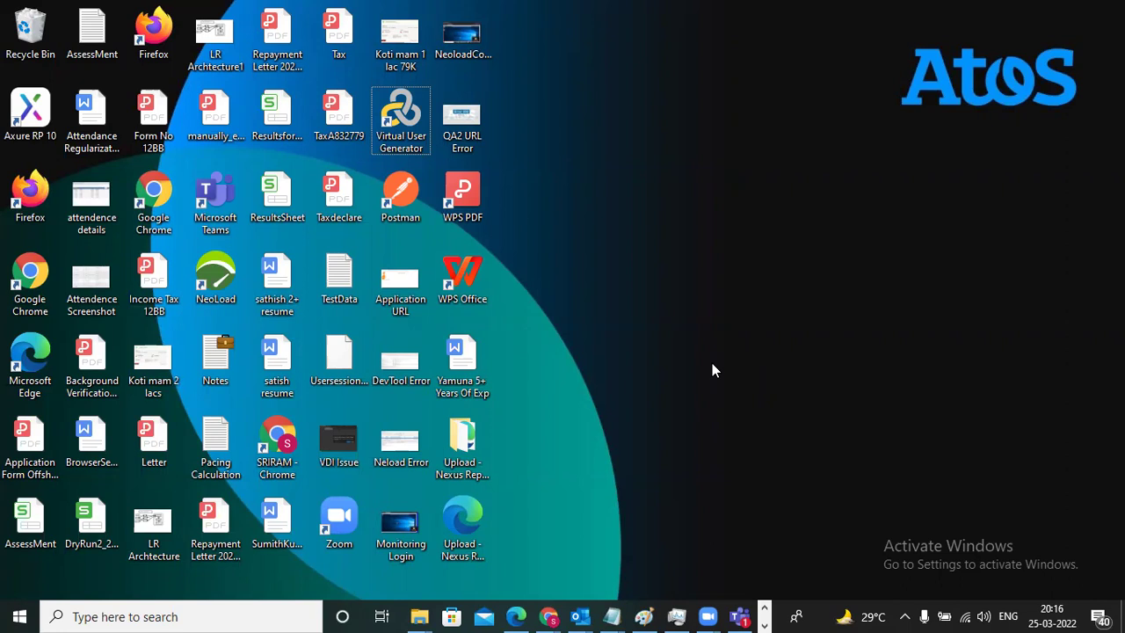
# Step: Switch to the untitled Notepad notes and point out the Facebook login, upload, download and chat steps
pyautogui.hotkey('alt', 'Tab')
pyautogui.hotkey('alt', 'Tab')
pyautogui.hotkey('alt', 'Tab')
pyautogui.hotkey('alt', 'Tab')
pyautogui.hotkey('alt', 'Tab')
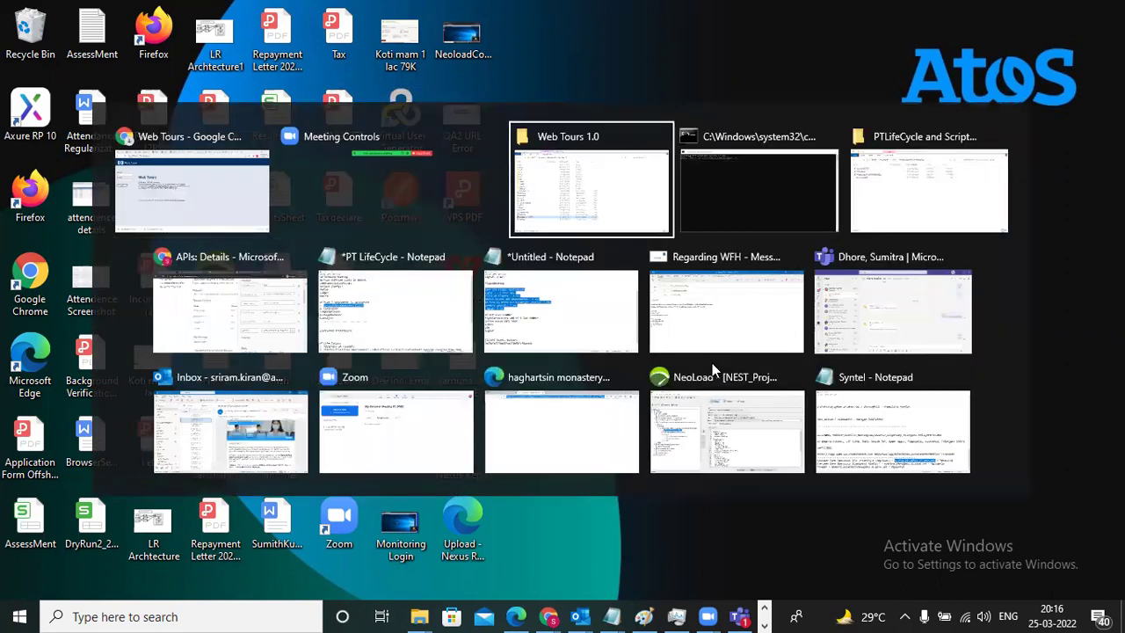
pyautogui.hotkey('alt', 'Tab')
pyautogui.hotkey('alt', 'Tab')
pyautogui.hotkey('alt', 'Tab')
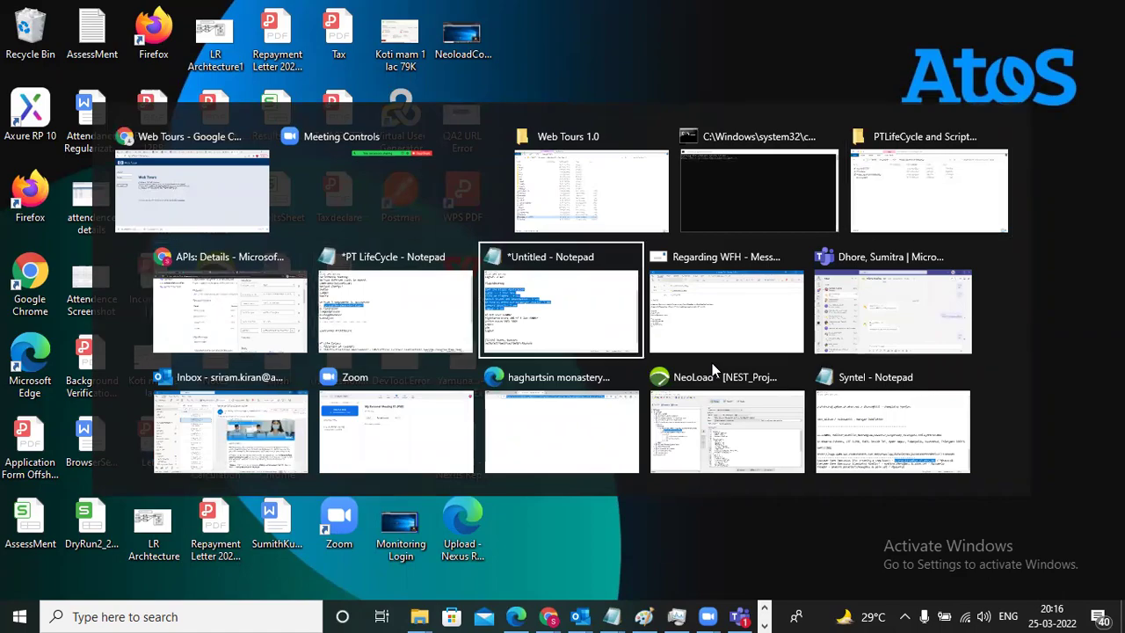
pyautogui.scroll(2, 351, 264)
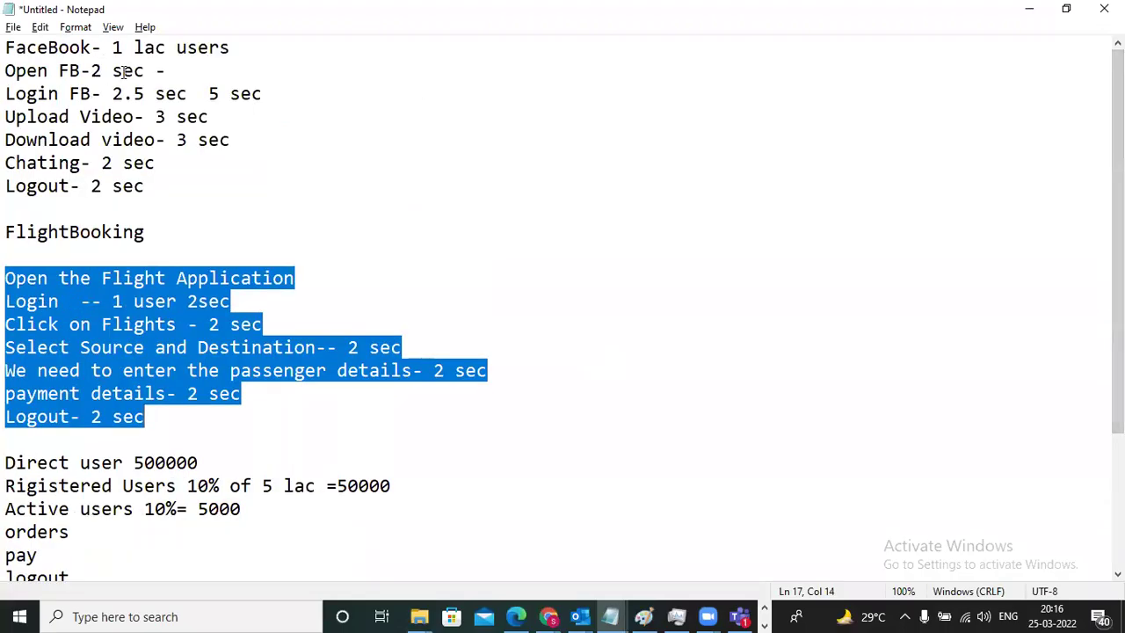
pyautogui.moveTo(60, 93); pyautogui.dragTo(7, 97)
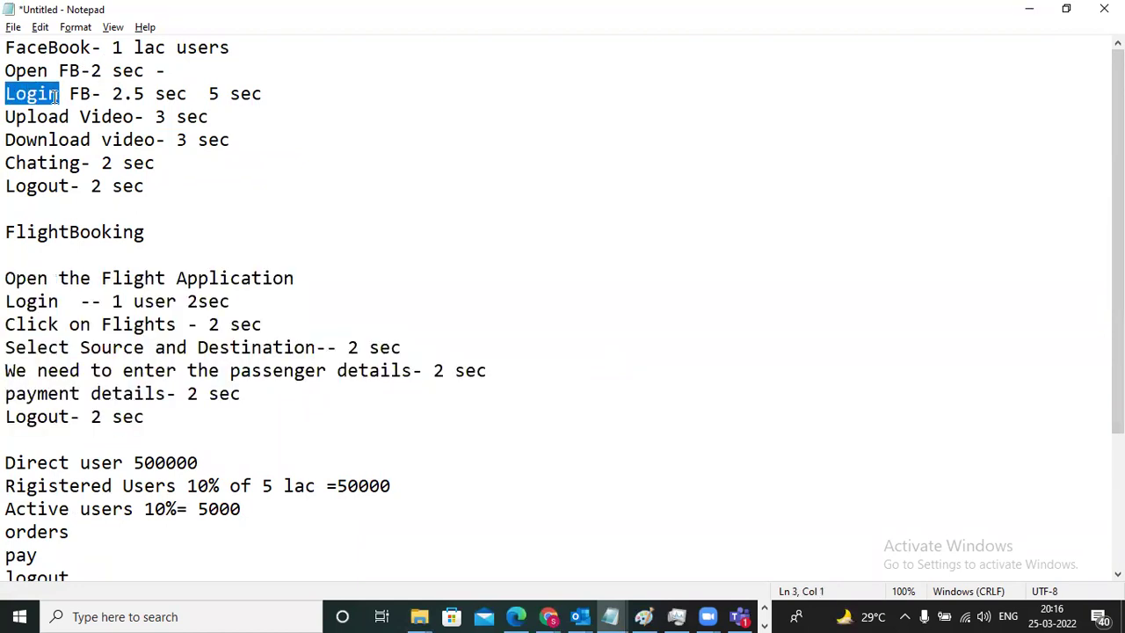
pyautogui.moveTo(73, 117); pyautogui.dragTo(5, 116)
pyautogui.moveTo(101, 138); pyautogui.dragTo(58, 139)
pyautogui.click(84, 166)
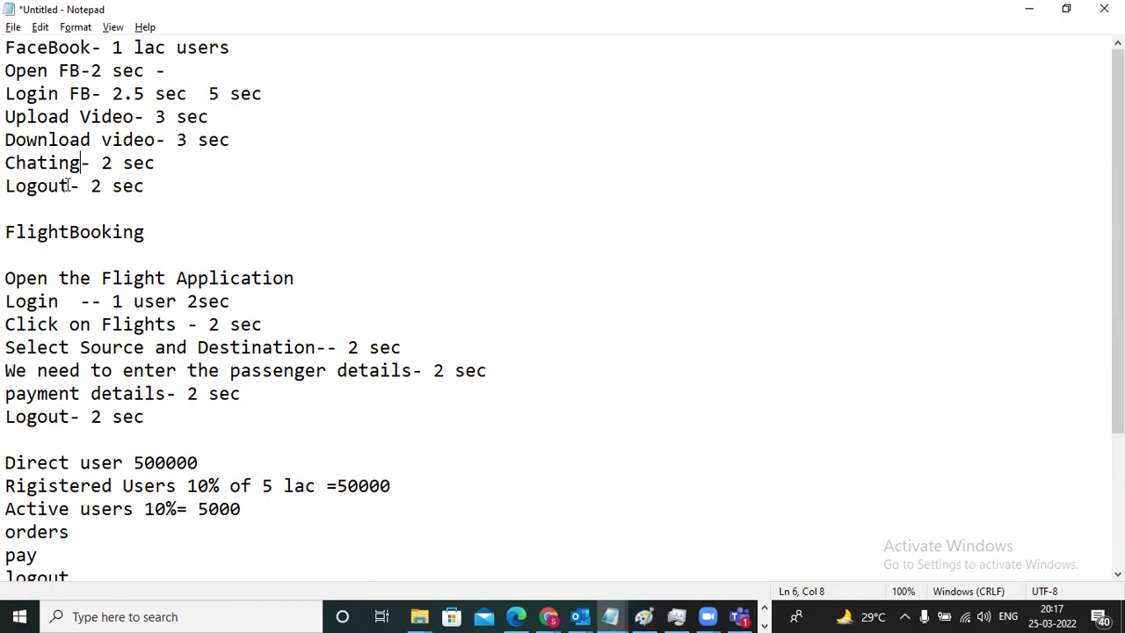
# Step: Switch back to Web Tours in Chrome and log in with the suggested username and the account password
pyautogui.hotkey('alt', 'Tab')
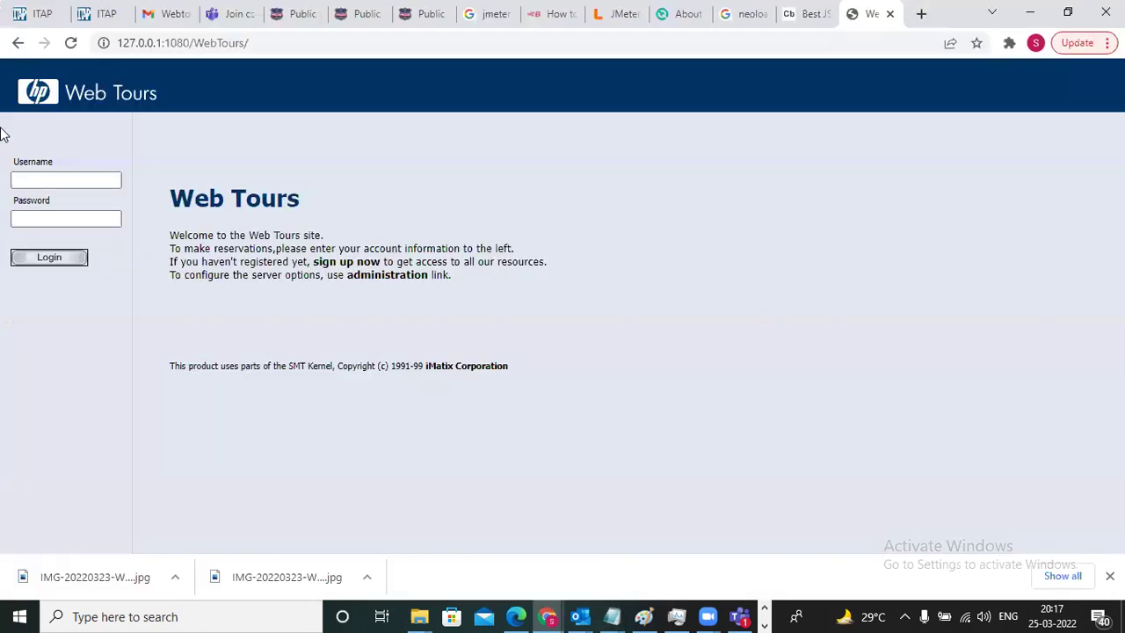
pyautogui.click(95, 181)
pyautogui.click(82, 209)
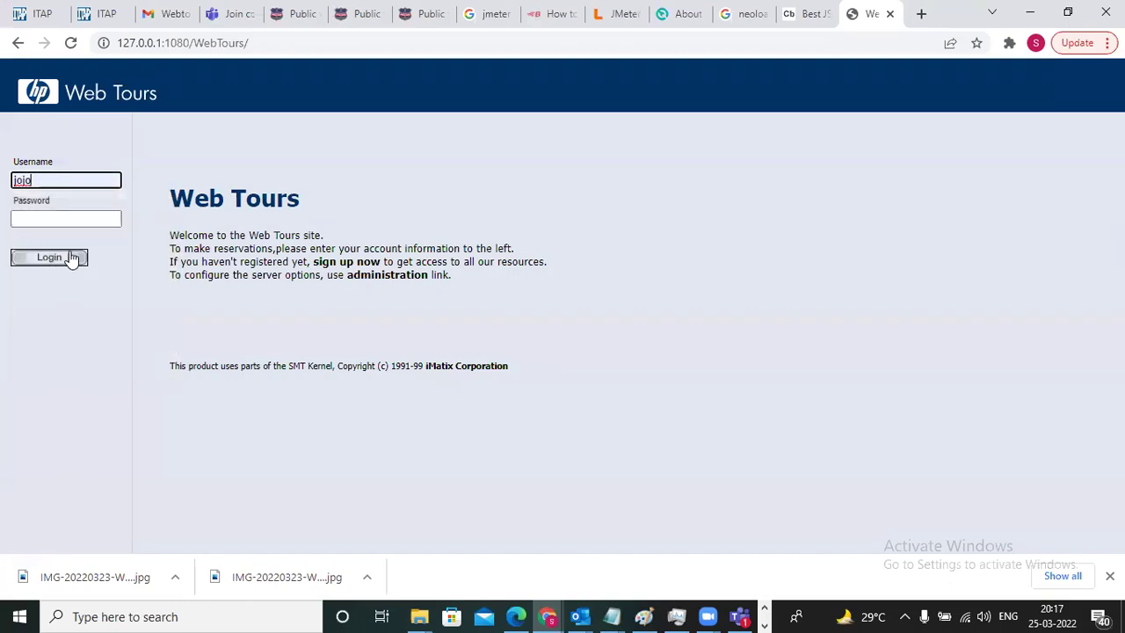
pyautogui.click(67, 219)
pyautogui.write('bean')
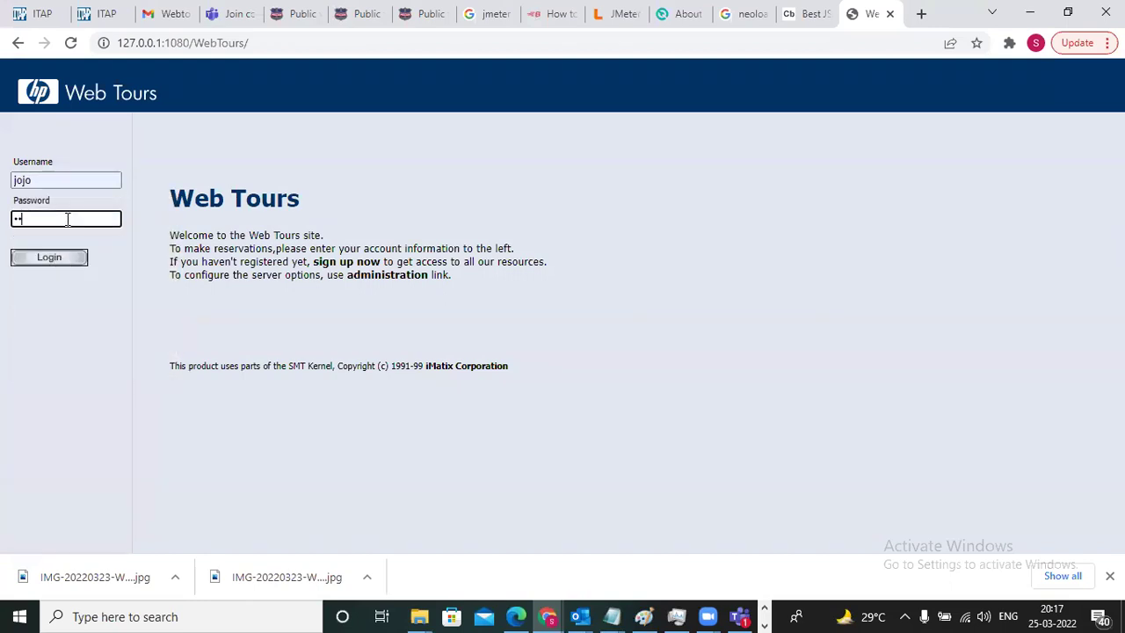
pyautogui.click(49, 259)
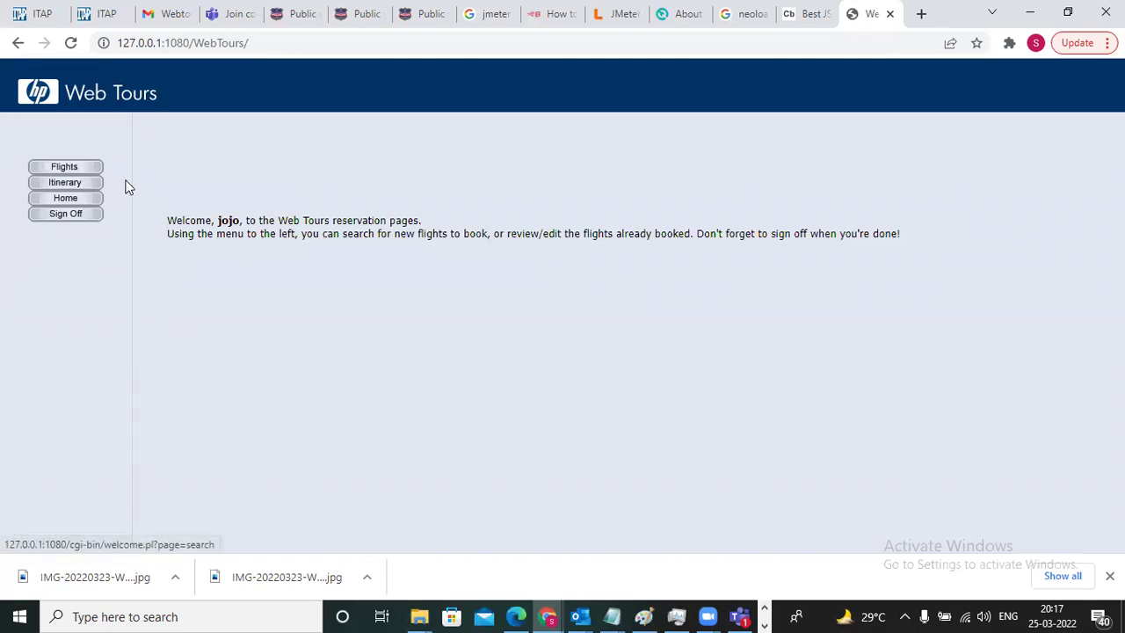
# Step: Open the itinerary, look through the list of booked flights and sign off from Web Tours
pyautogui.click(70, 185)
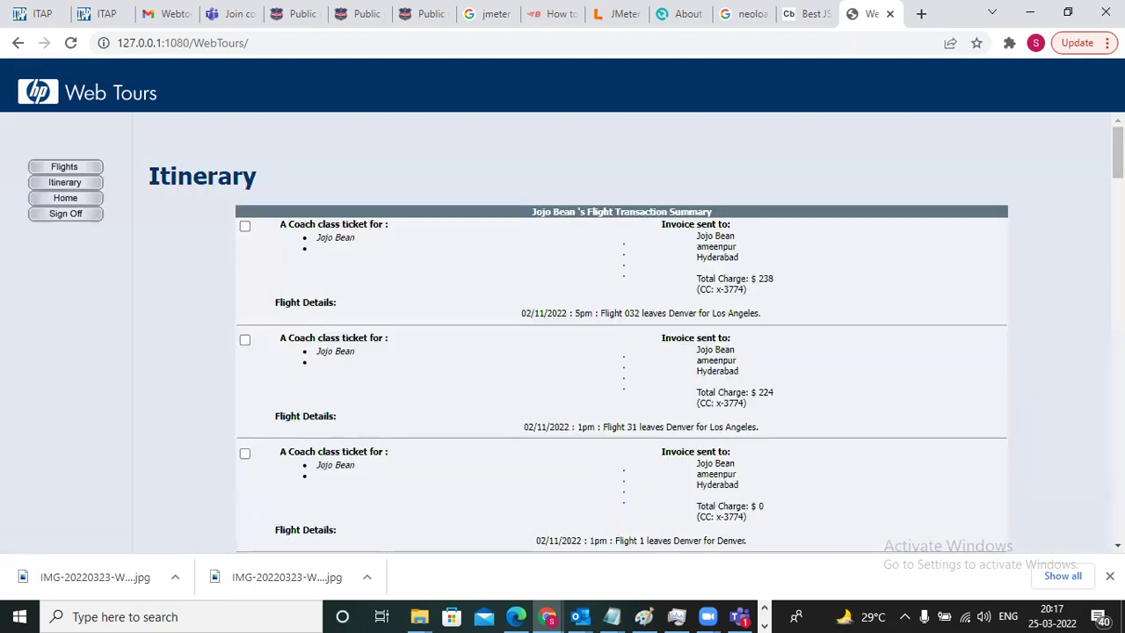
pyautogui.scroll(-10, 334, 285)
pyautogui.scroll(-5, 621, 333)
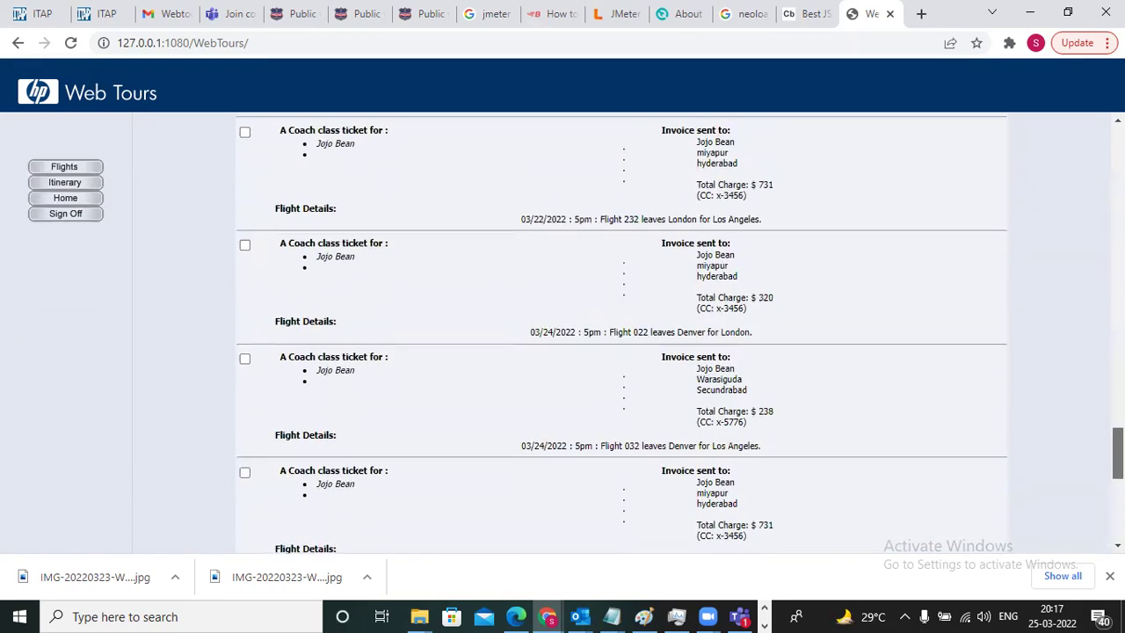
pyautogui.moveTo(1117, 452); pyautogui.dragTo(1117, 149)
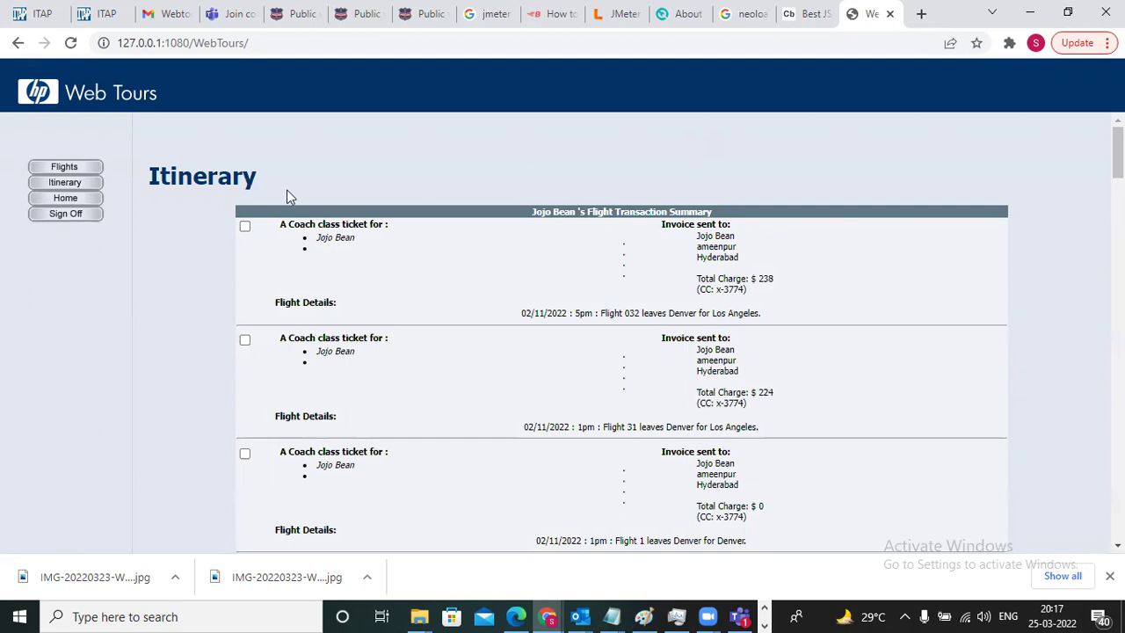
pyautogui.click(66, 213)
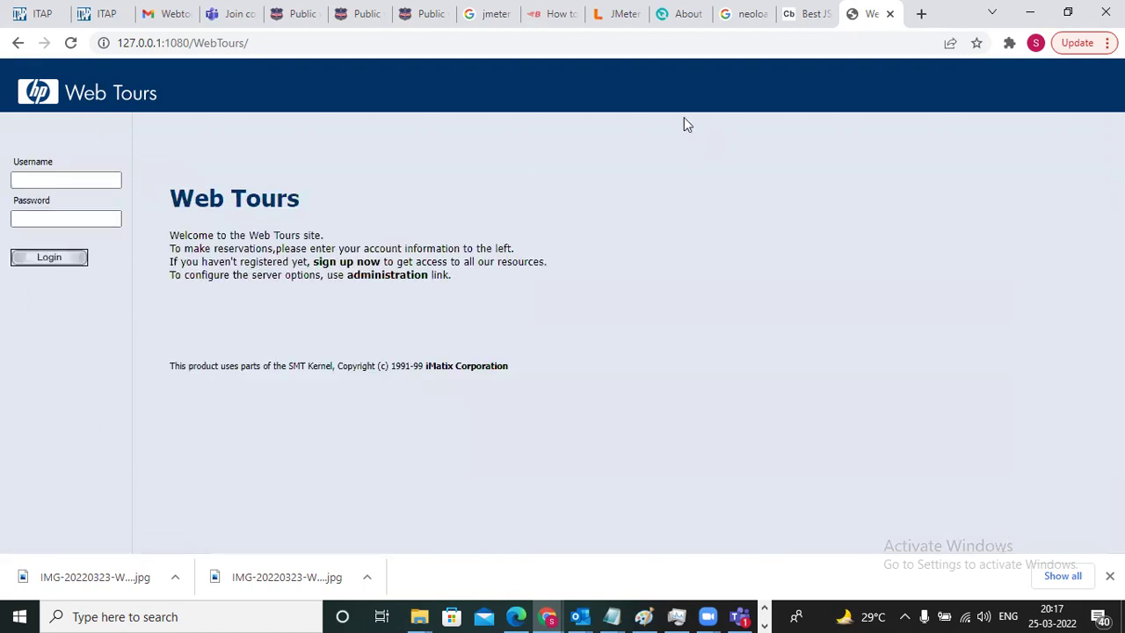
# Step: Minimize Chrome and highlight each Facebook transaction name in the Notepad notes in turn, from Open FB to Logout
pyautogui.click(1025, 13)
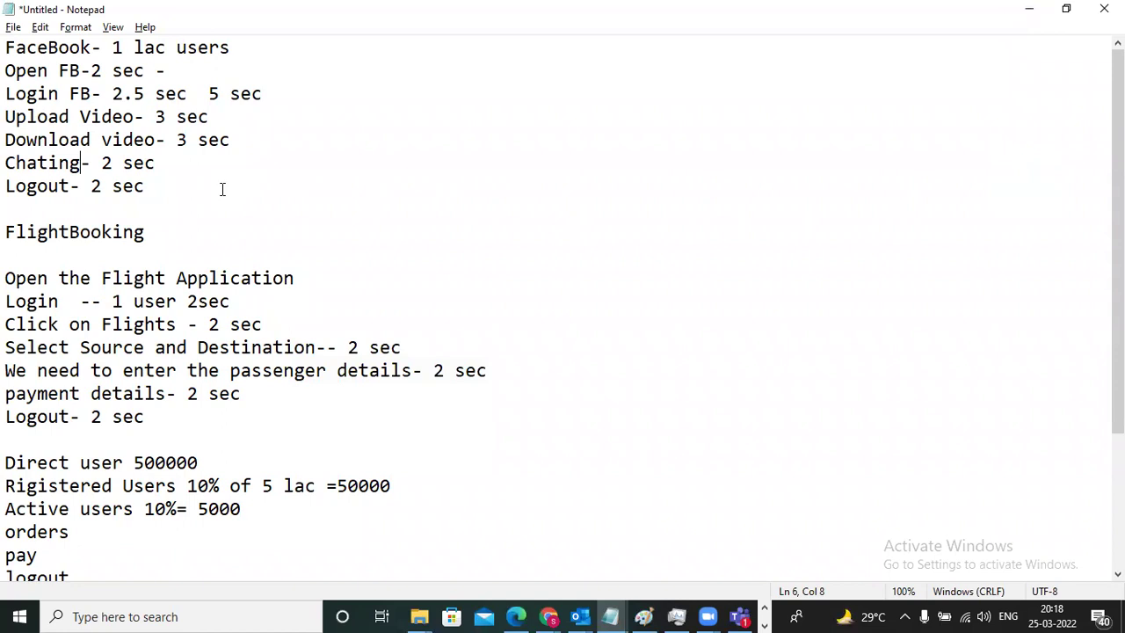
pyautogui.moveTo(5, 70); pyautogui.dragTo(74, 70)
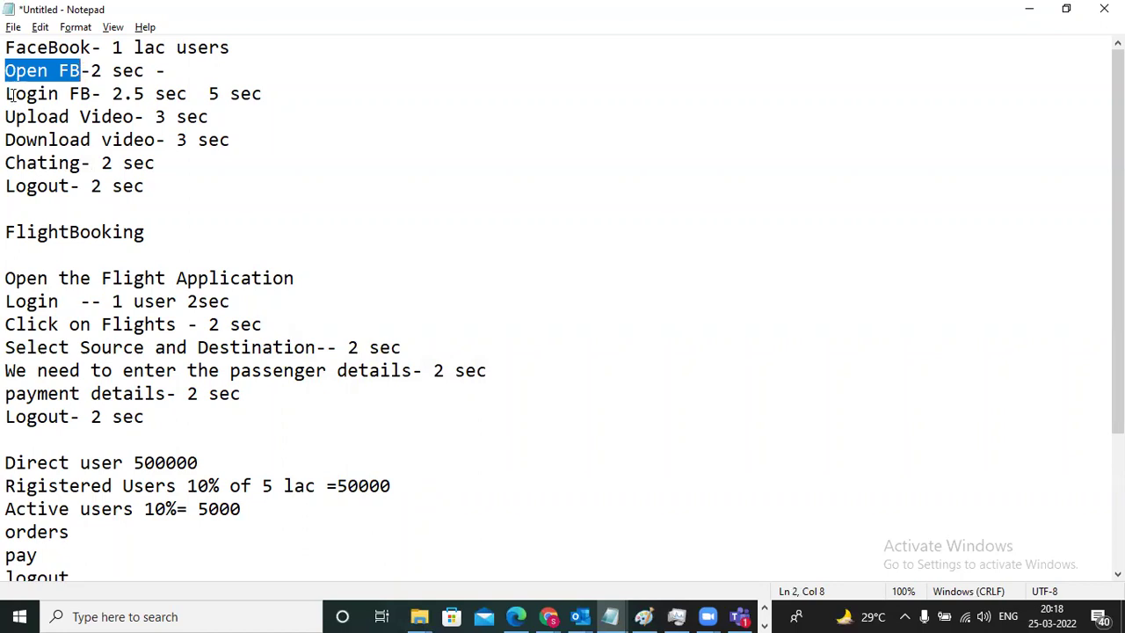
pyautogui.moveTo(6, 93); pyautogui.dragTo(91, 93)
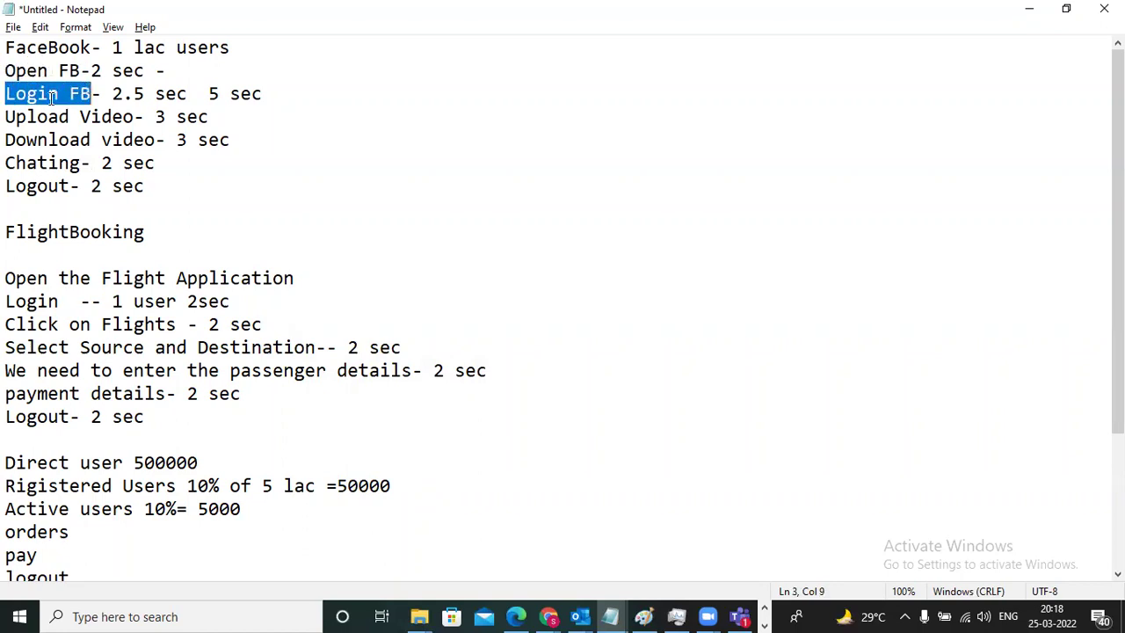
pyautogui.moveTo(5, 116); pyautogui.dragTo(114, 116)
pyautogui.moveTo(5, 139); pyautogui.dragTo(163, 138)
pyautogui.moveTo(5, 163); pyautogui.dragTo(81, 162)
pyautogui.moveTo(6, 185); pyautogui.dragTo(70, 185)
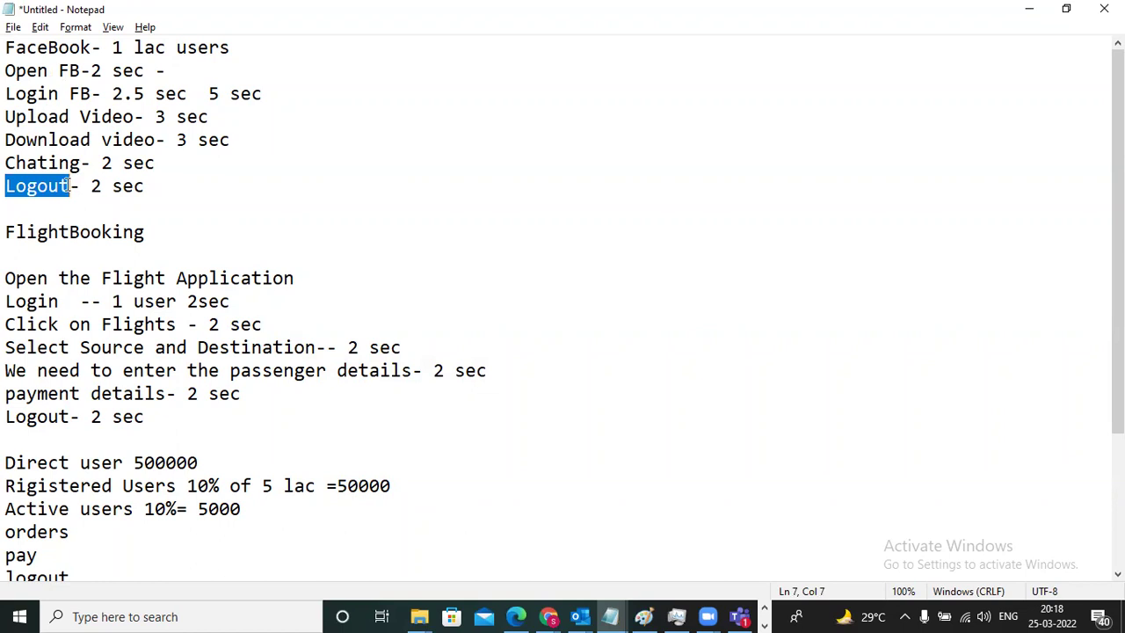
# Step: Highlight the "Open the Flight Application" and "Login" steps in turn under FlightBooking in the notes
pyautogui.click(412, 304)
pyautogui.click(5, 278)
pyautogui.moveTo(5, 278); pyautogui.dragTo(304, 275)
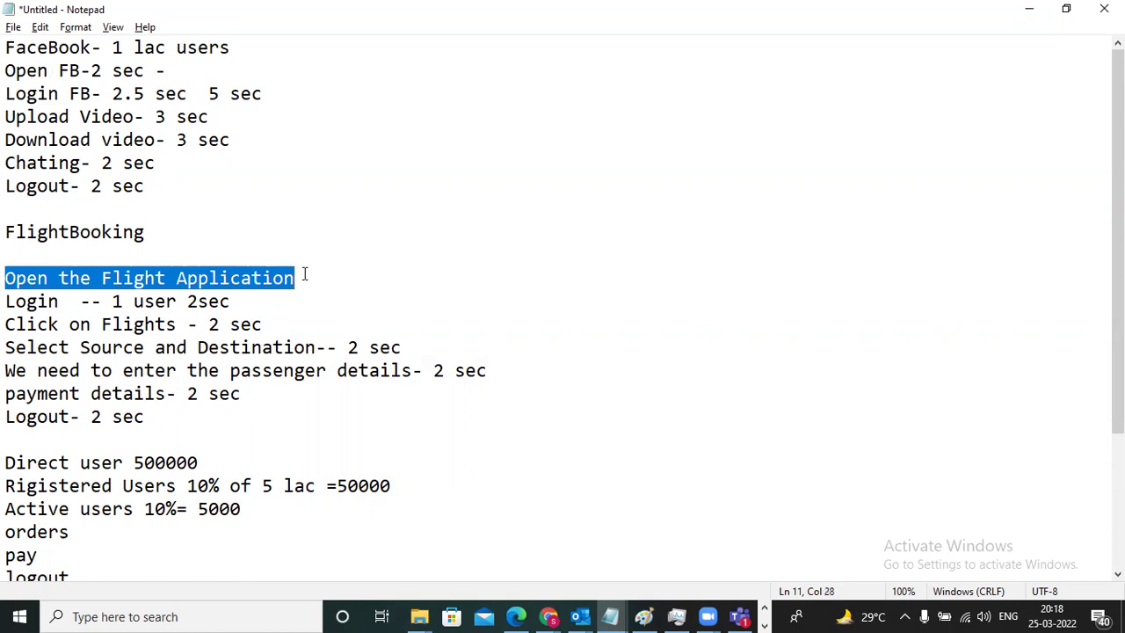
pyautogui.click(6, 303)
pyautogui.moveTo(6, 303); pyautogui.dragTo(61, 302)
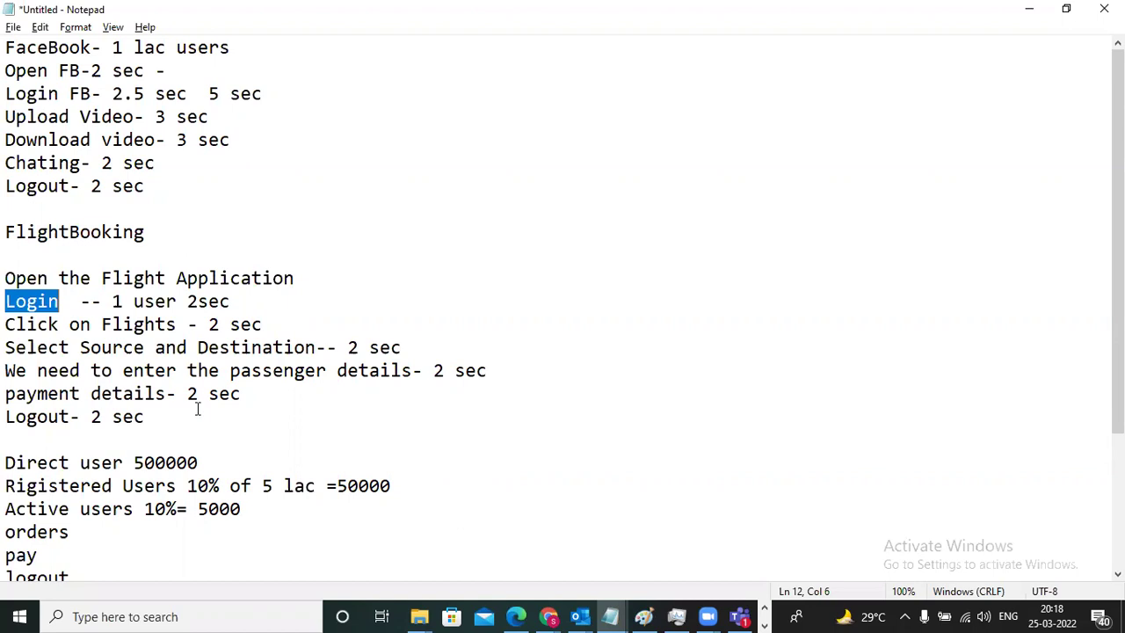
# Step: Show the desktop, launch Virtual User Generator and look through the What's New and Learn More content on its Start Page
pyautogui.hotkey('alt', 'Tab')
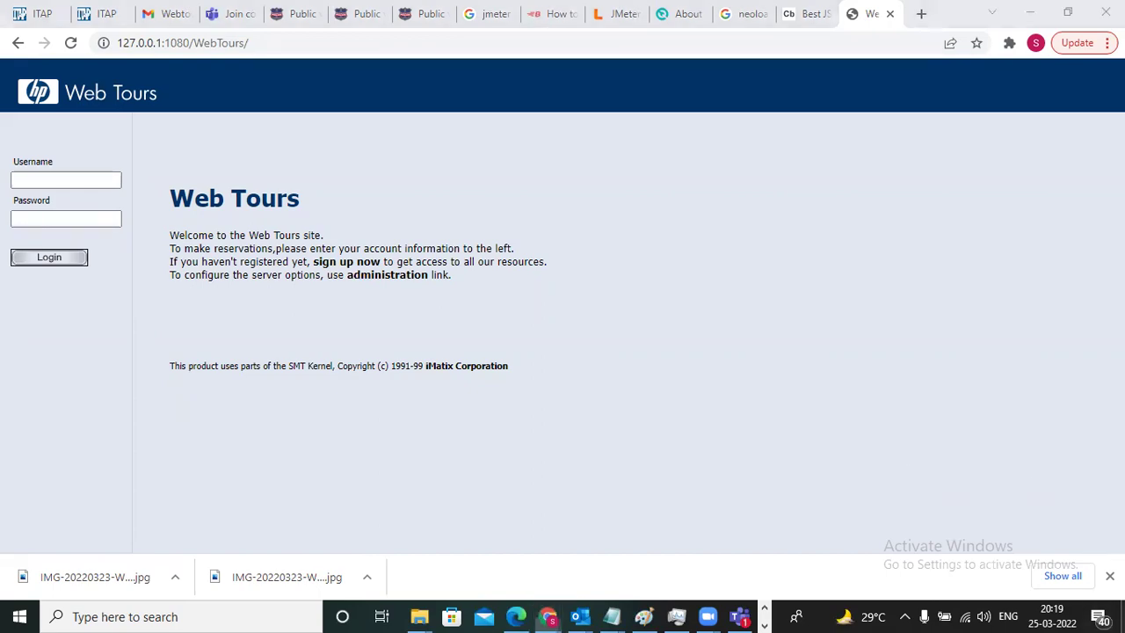
pyautogui.click(1122, 620)
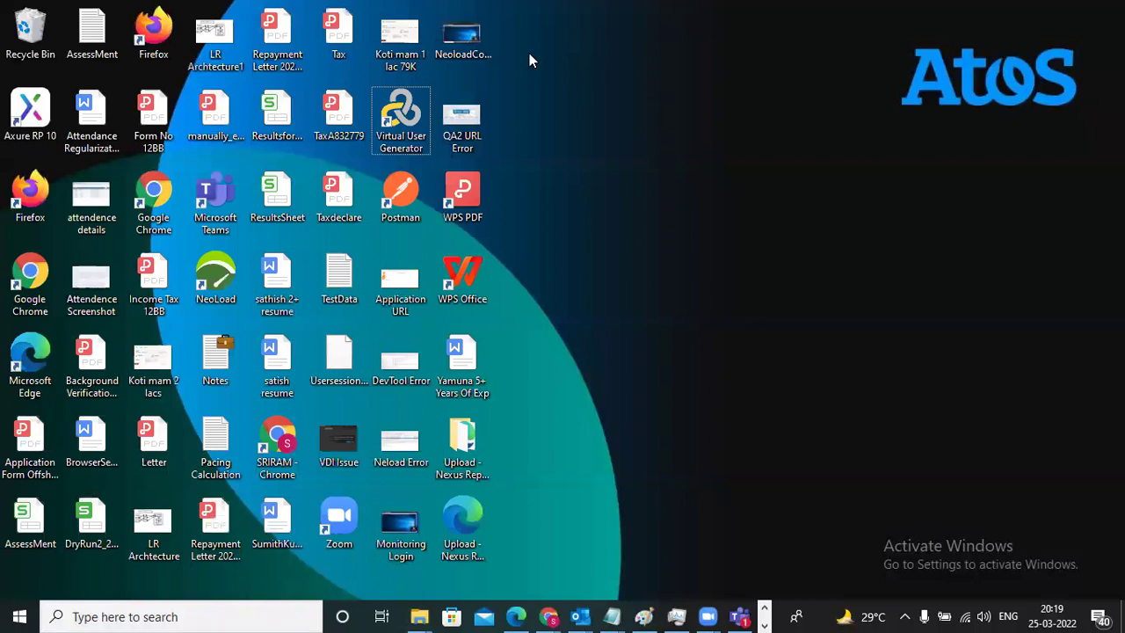
pyautogui.doubleClick(404, 129)
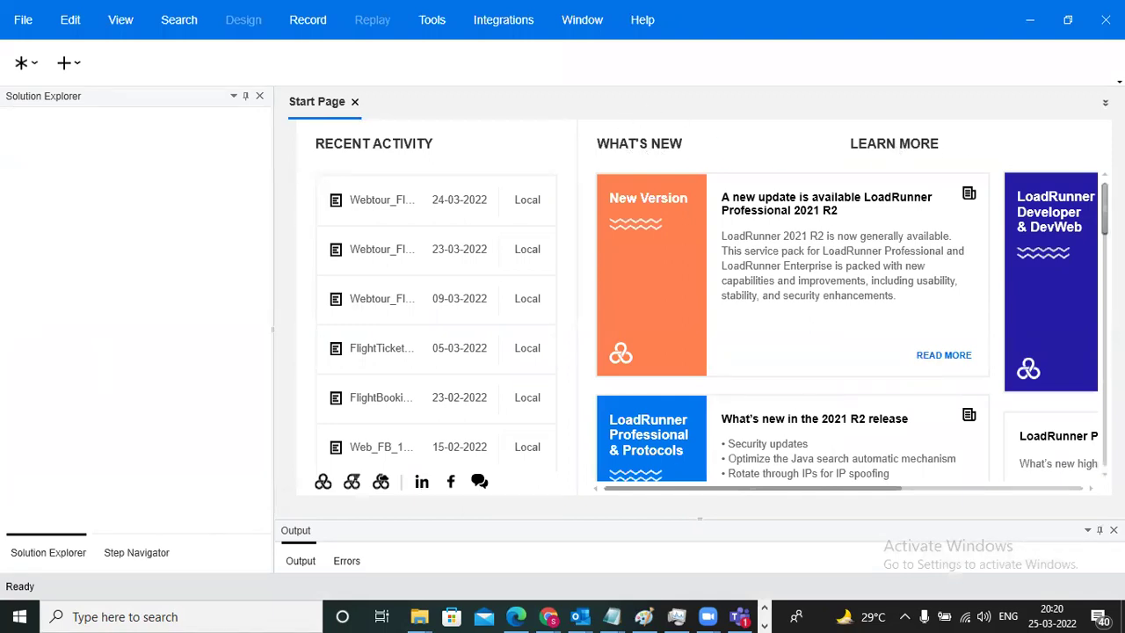
pyautogui.scroll(-2, 843, 325)
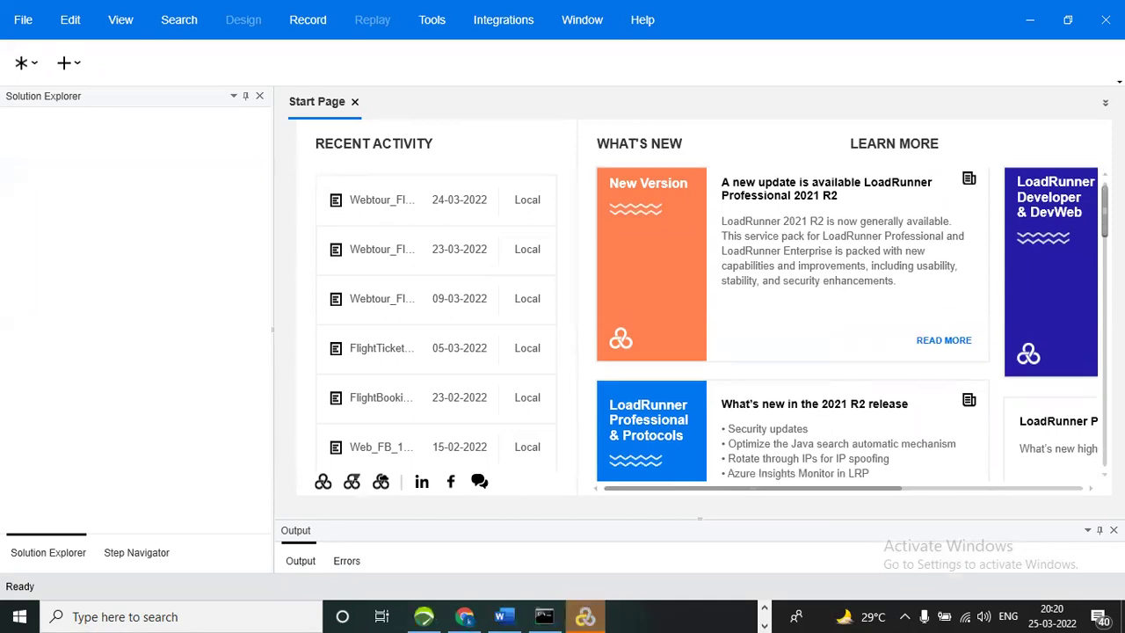
pyautogui.scroll(-1, 842, 369)
pyautogui.scroll(1, 842, 369)
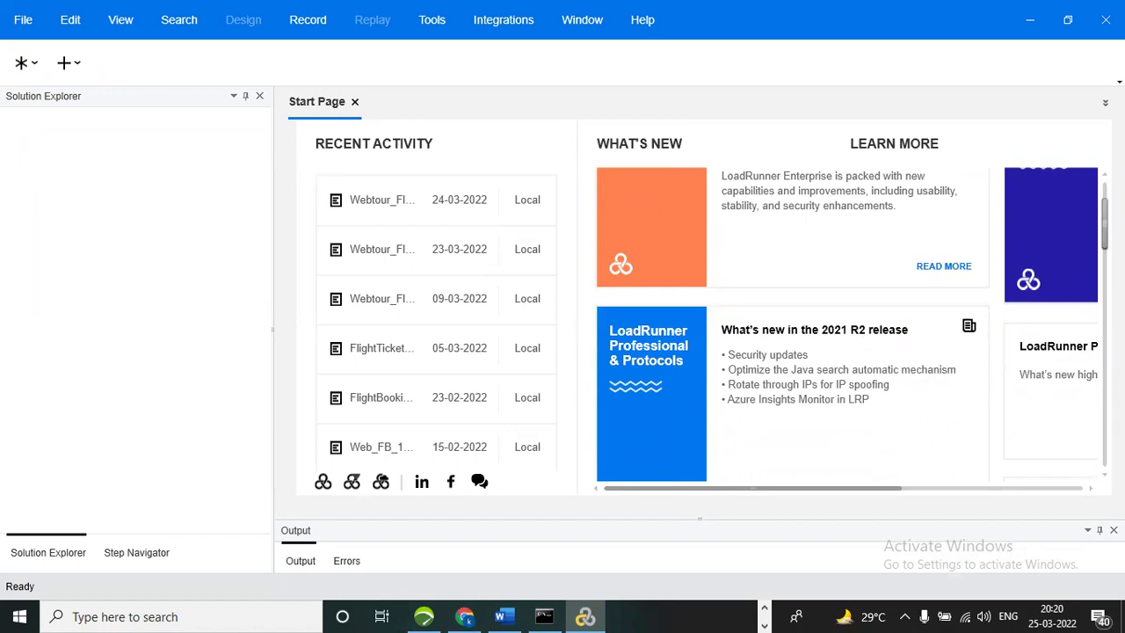
pyautogui.scroll(-5, 843, 325)
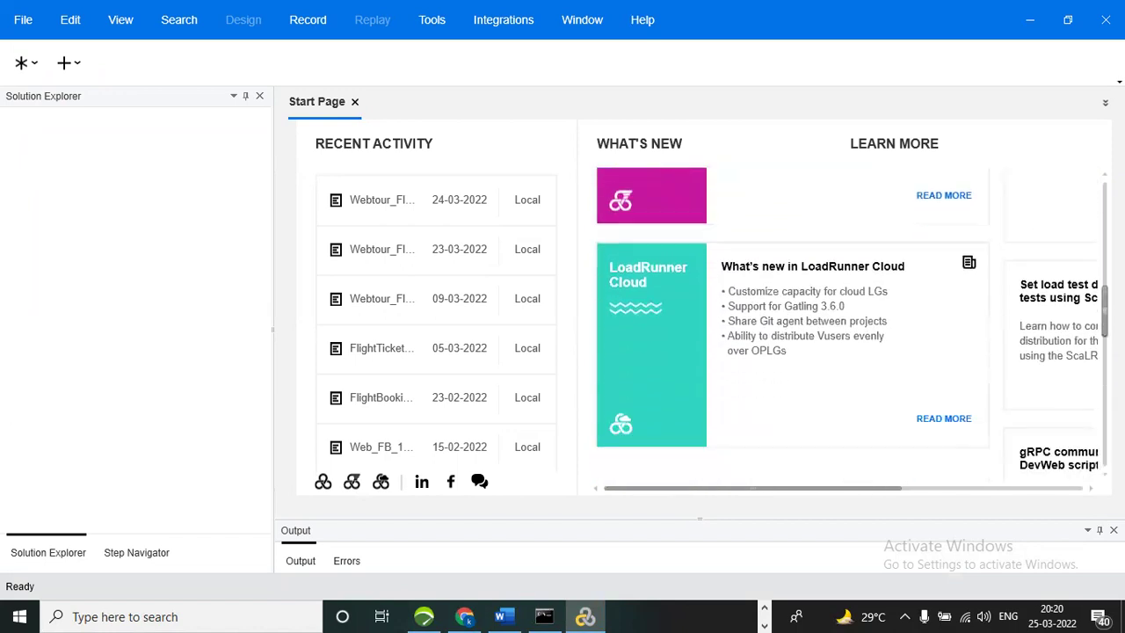
pyautogui.scroll(-8, 844, 325)
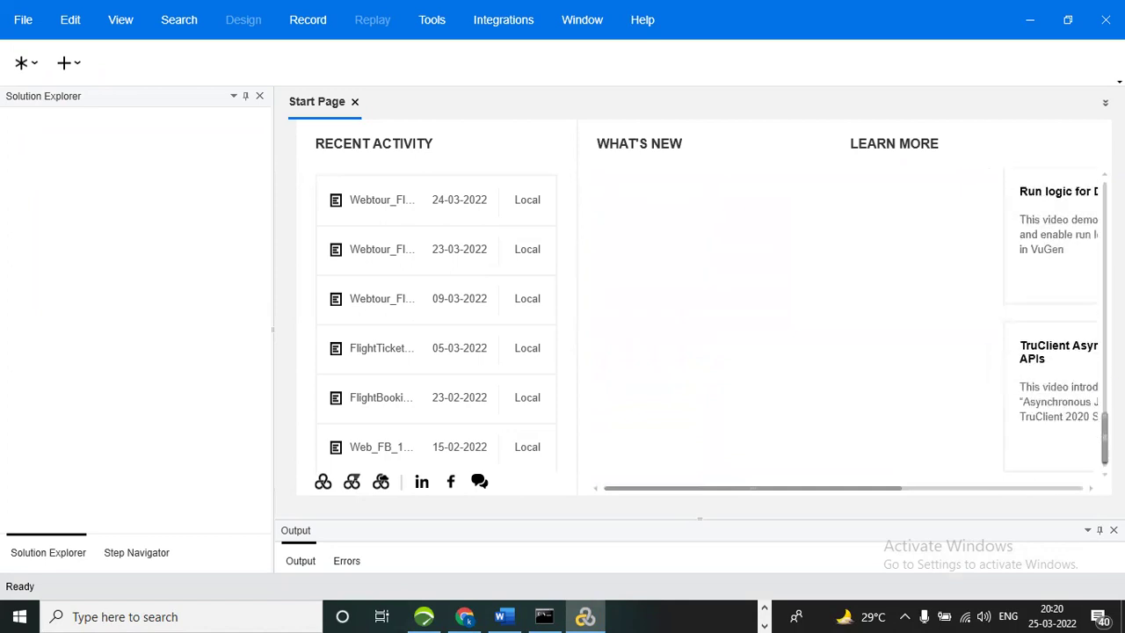
pyautogui.scroll(10, 843, 325)
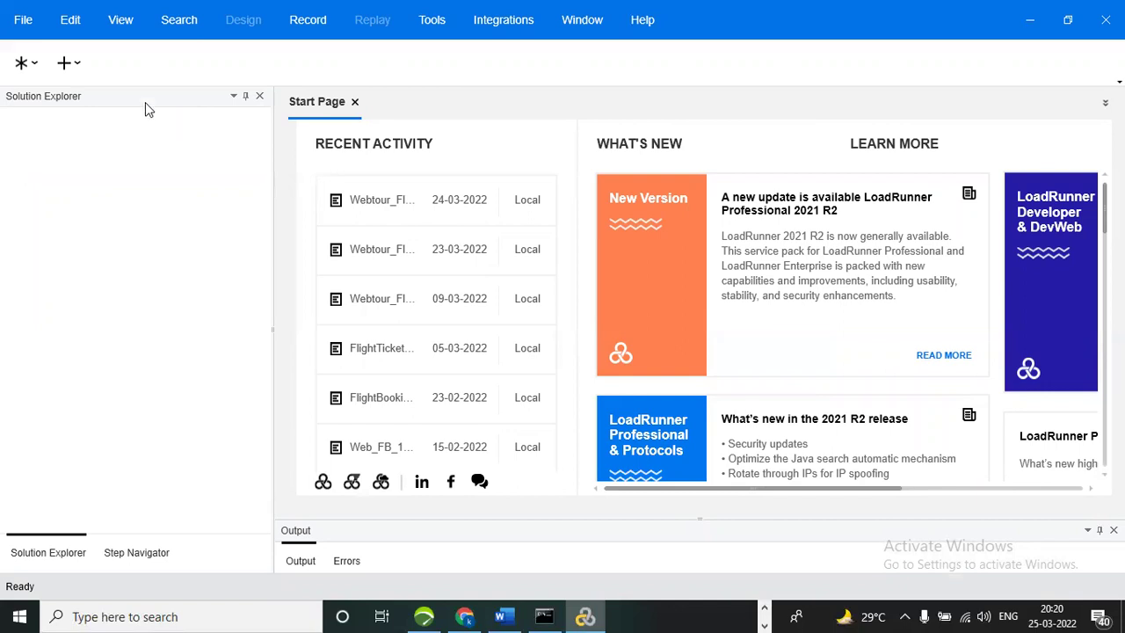
# Step: Create a new single-protocol Web - HTTP/HTML script named Webtour_FlightBooking_25032022 in the default scripts location
pyautogui.click(23, 26)
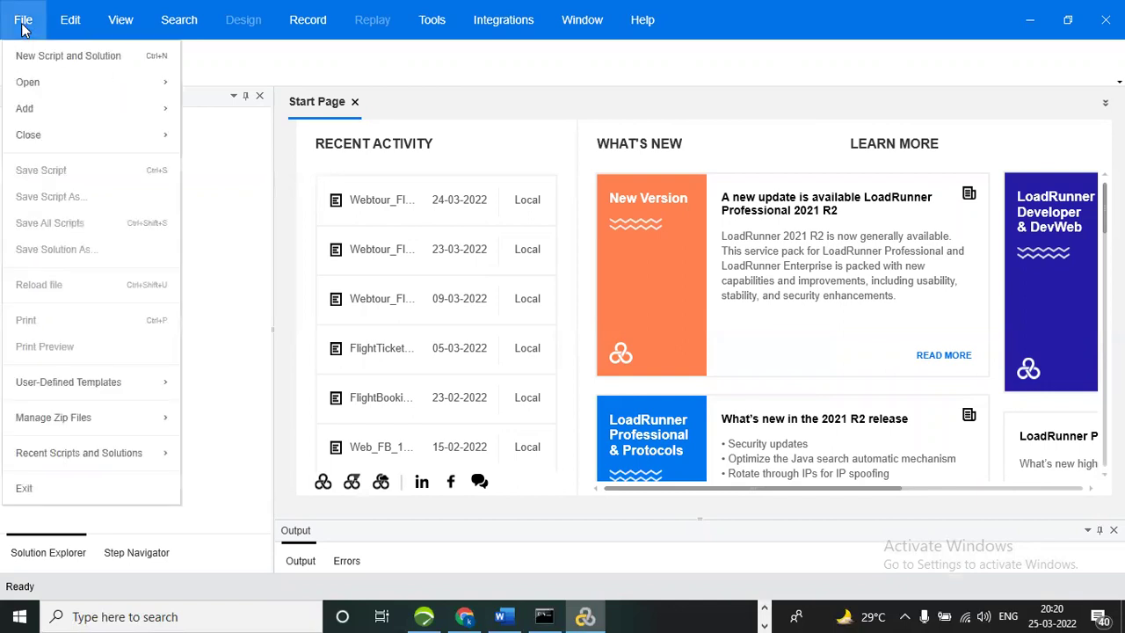
pyautogui.click(54, 58)
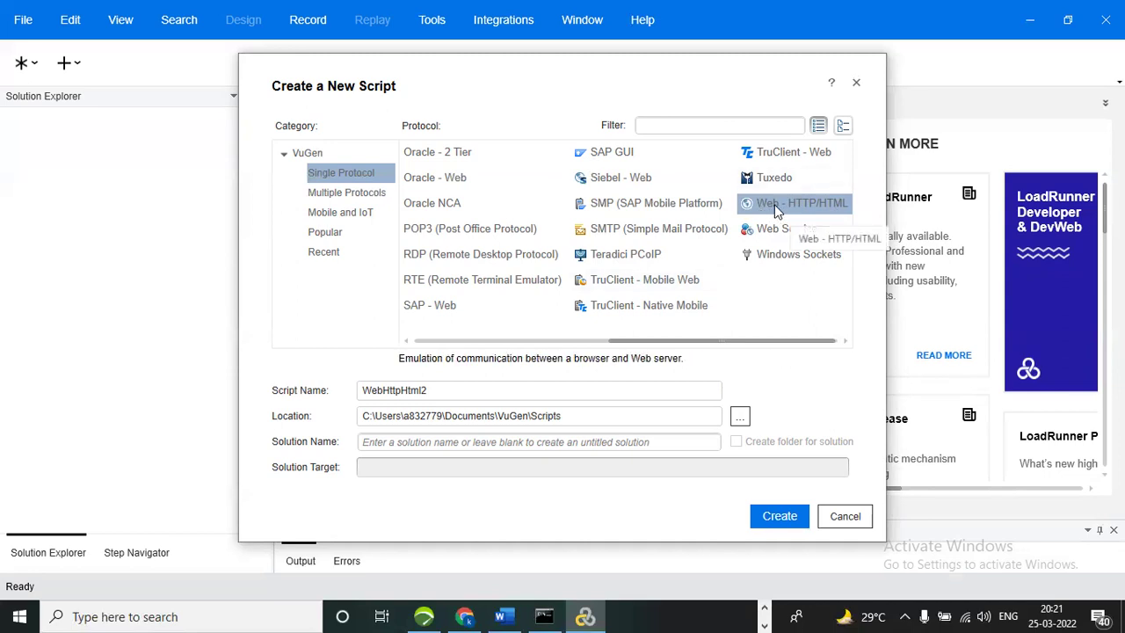
pyautogui.click(449, 387)
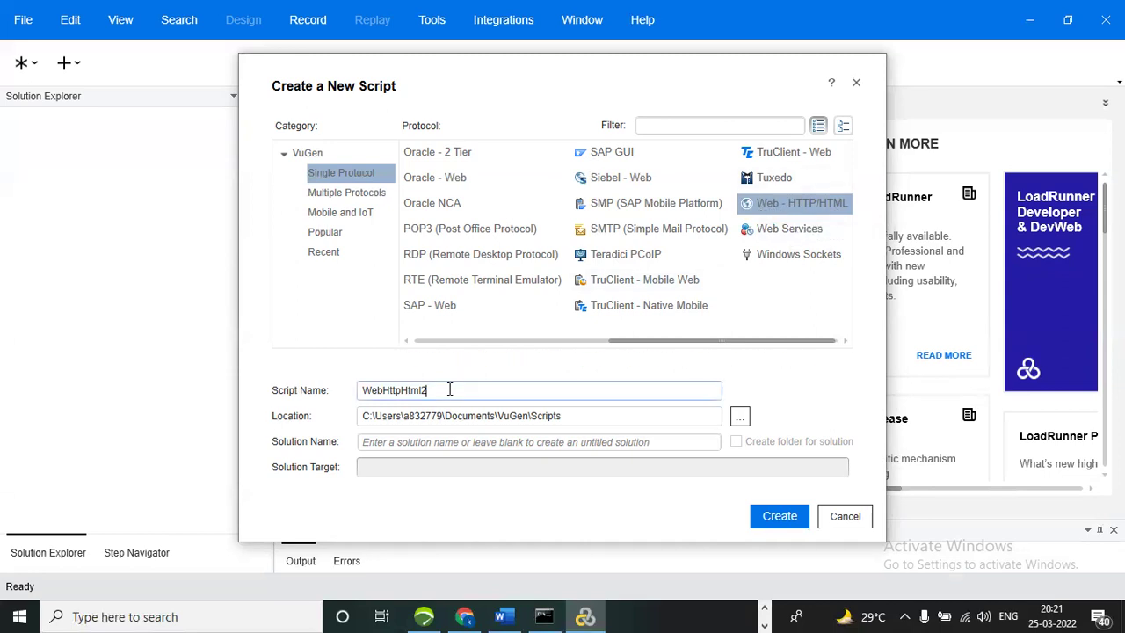
pyautogui.press('BackSpace')
pyautogui.press('BackSpace')
pyautogui.press('BackSpace')
pyautogui.press('BackSpace')
pyautogui.press('BackSpace')
pyautogui.press('BackSpace')
pyautogui.press('BackSpace')
pyautogui.press('BackSpace')
pyautogui.press('BackSpace')
pyautogui.press('BackSpace')
pyautogui.press('BackSpace')
pyautogui.press('BackSpace')
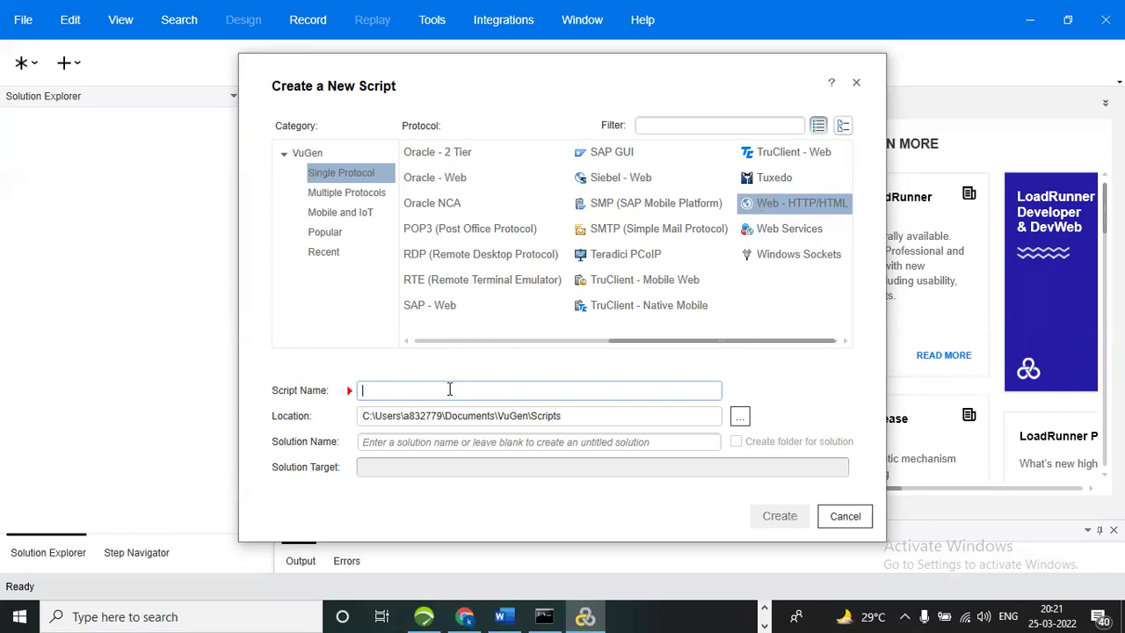
pyautogui.write('Web')
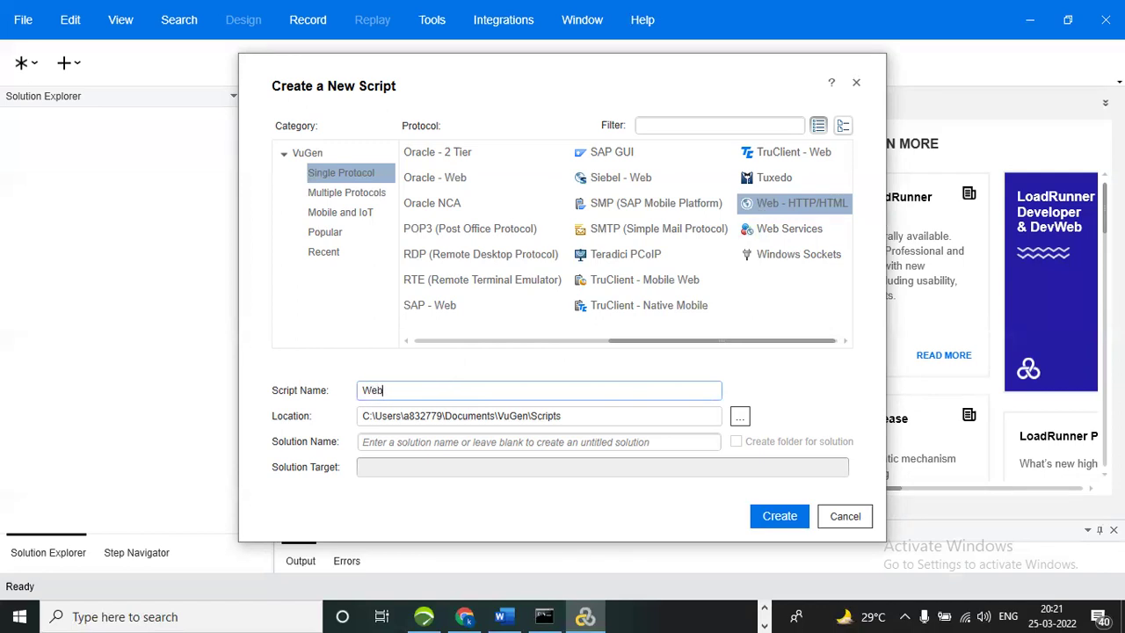
pyautogui.write('tour_FlightBooking_2503')
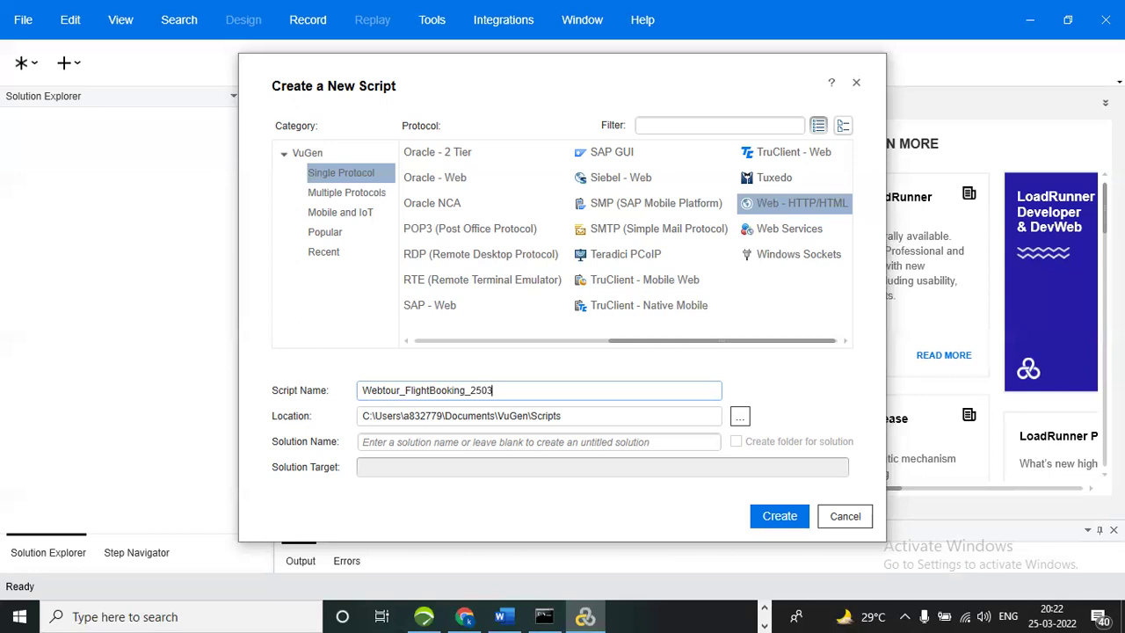
pyautogui.write('2022')
pyautogui.click(576, 412)
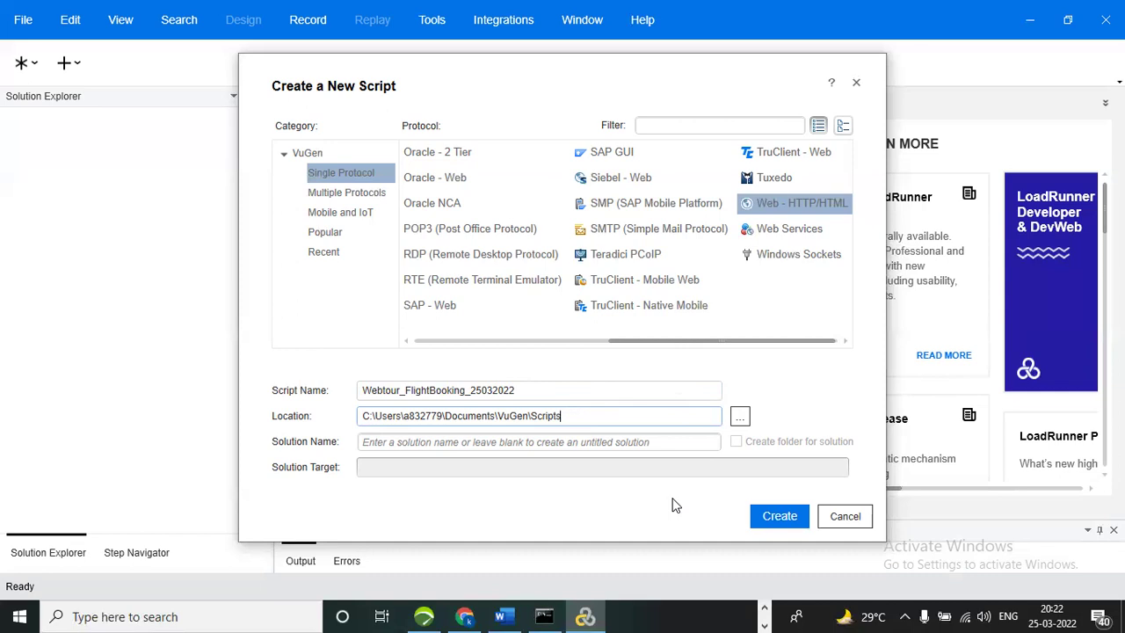
pyautogui.click(778, 516)
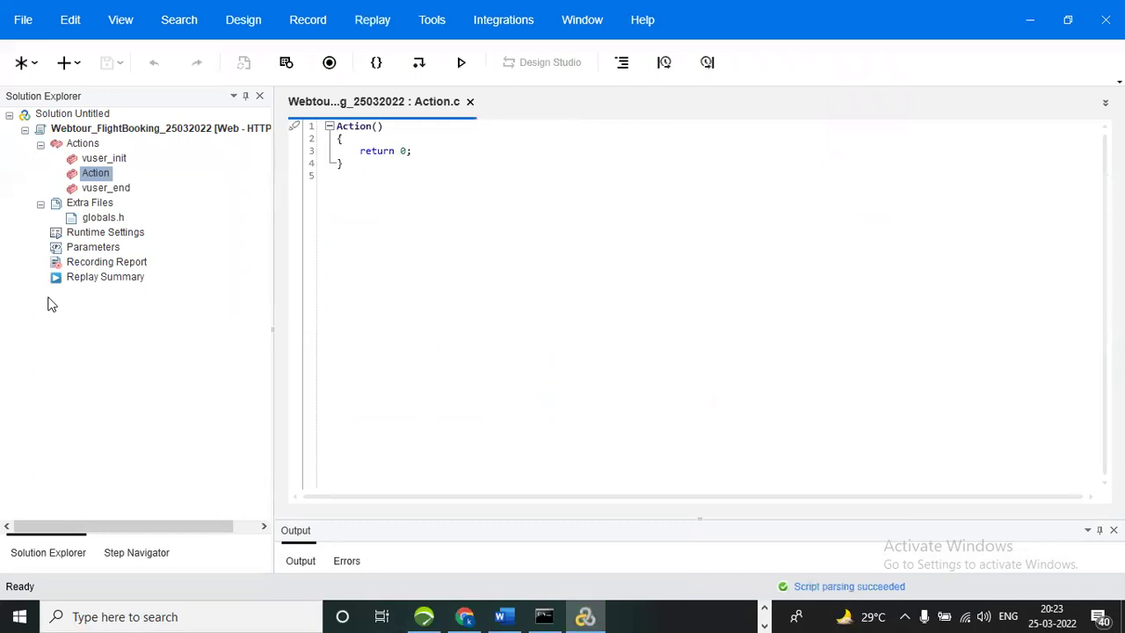
pyautogui.click(362, 137)
pyautogui.click(330, 70)
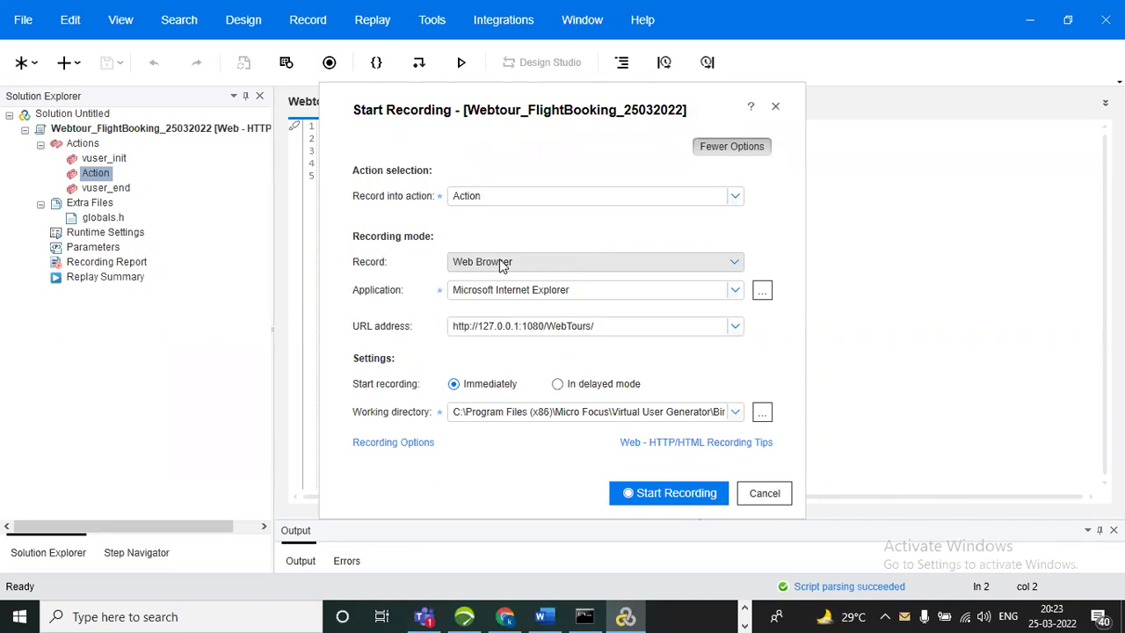
pyautogui.click(735, 291)
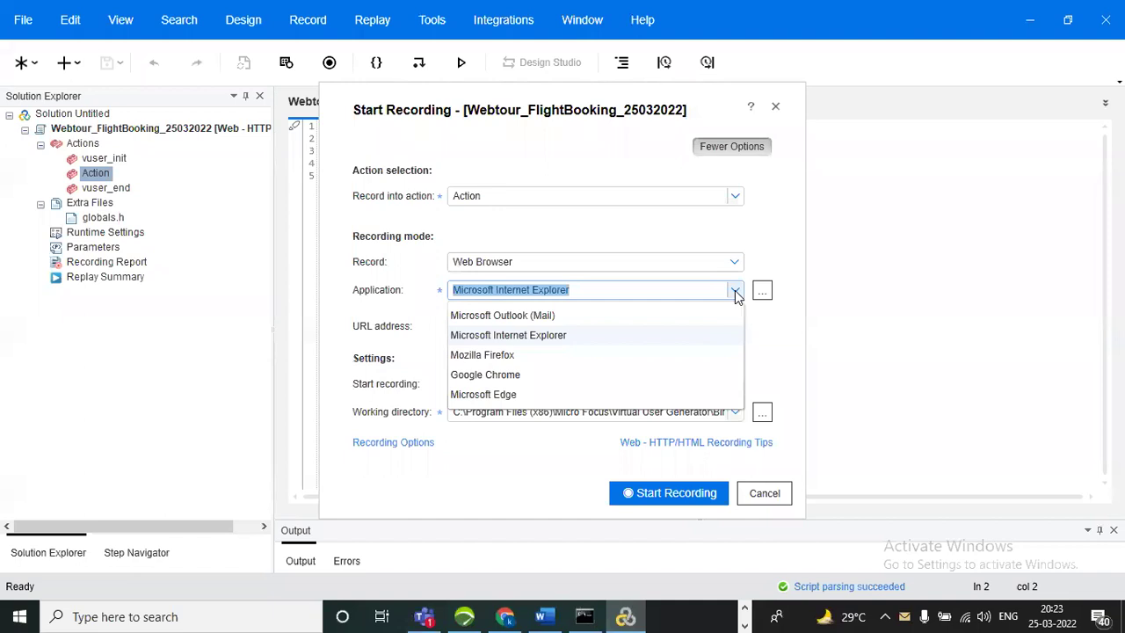
pyautogui.click(610, 334)
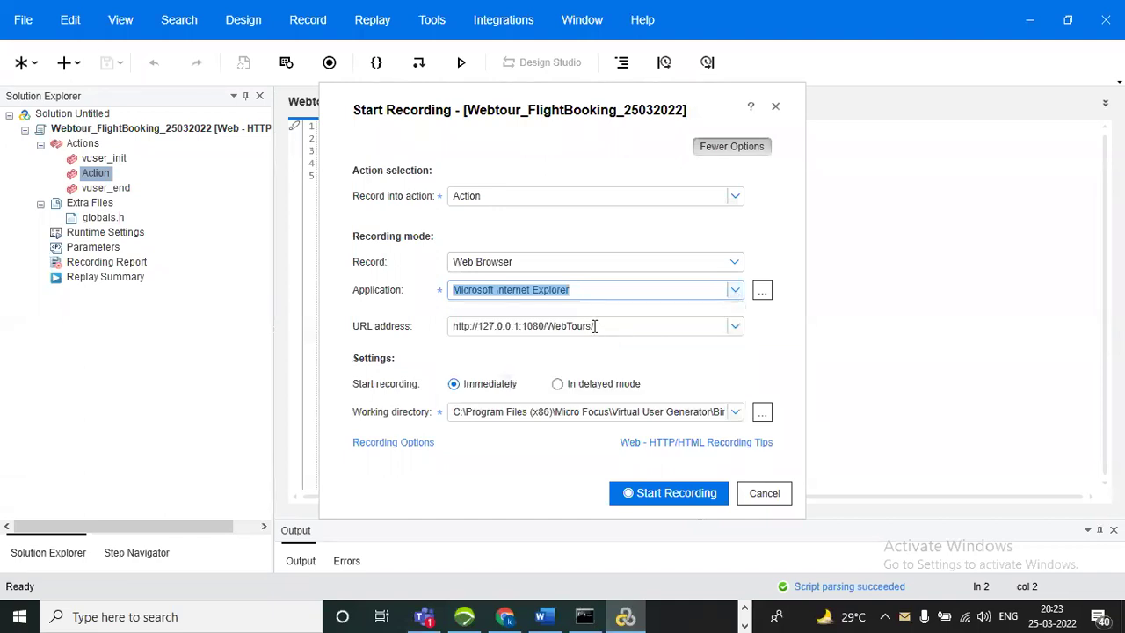
pyautogui.click(605, 325)
pyautogui.click(604, 326)
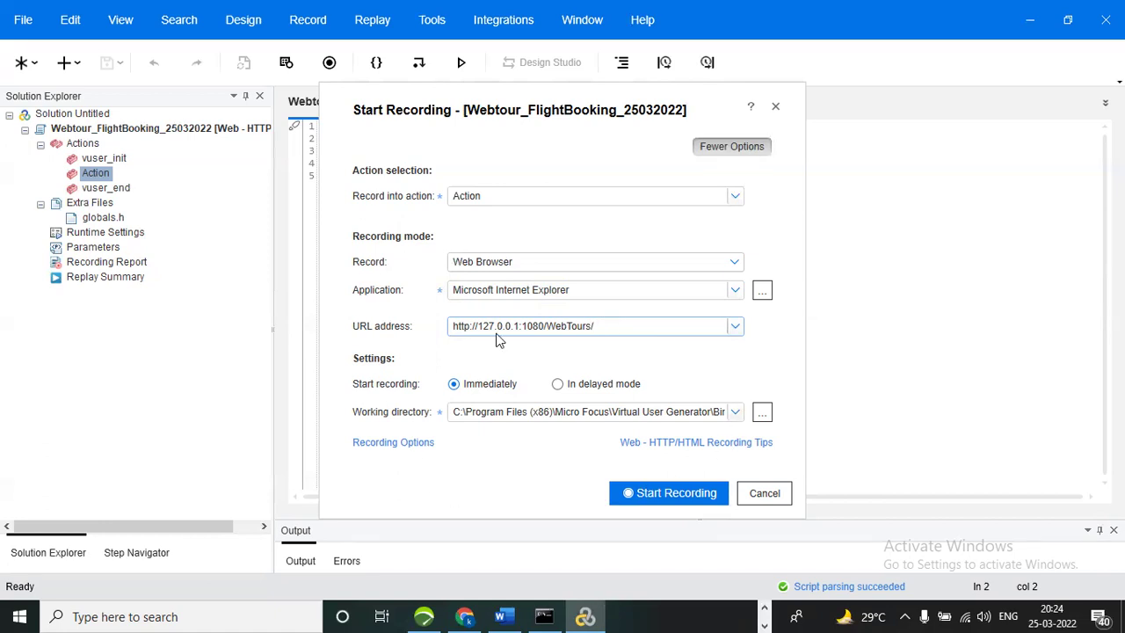
pyautogui.click(651, 499)
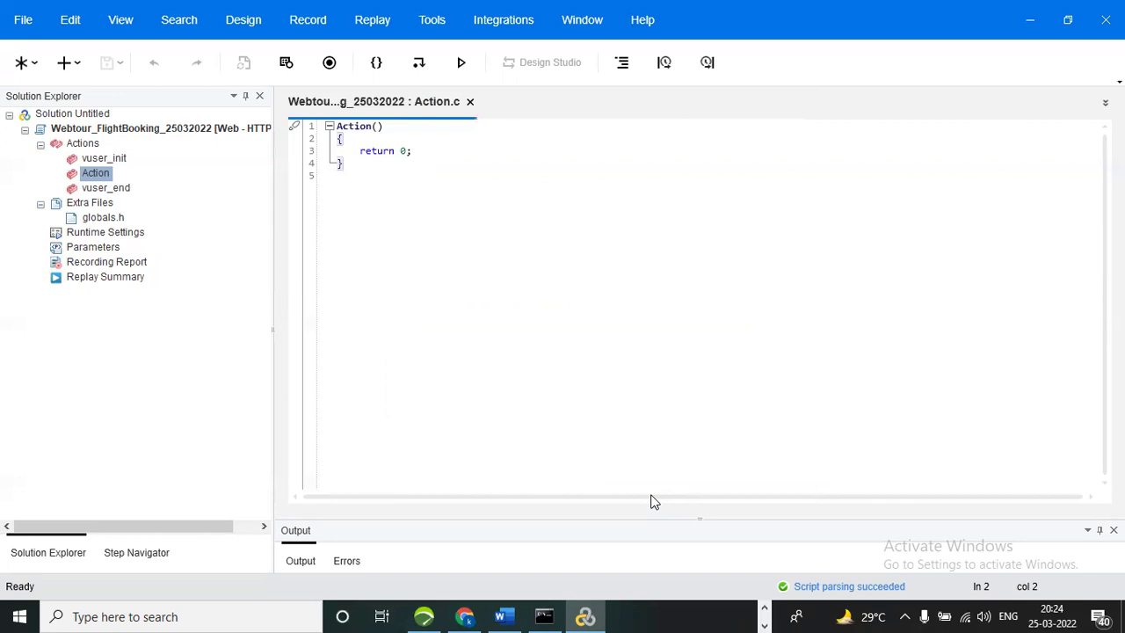